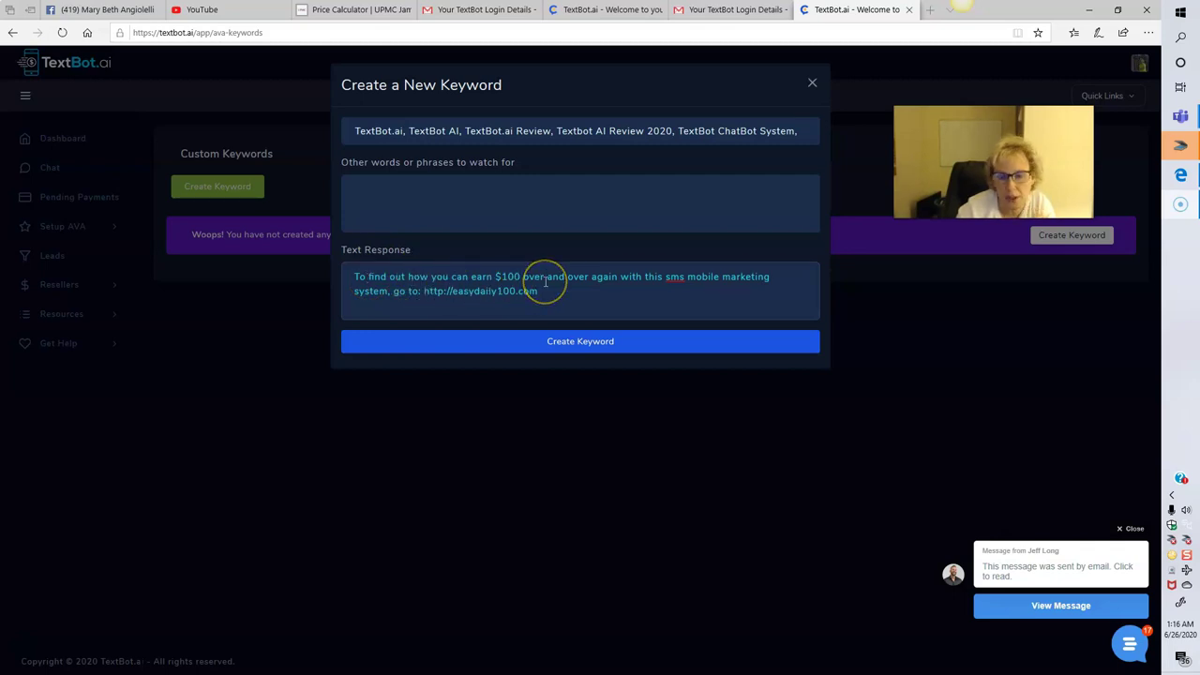
click(597, 286)
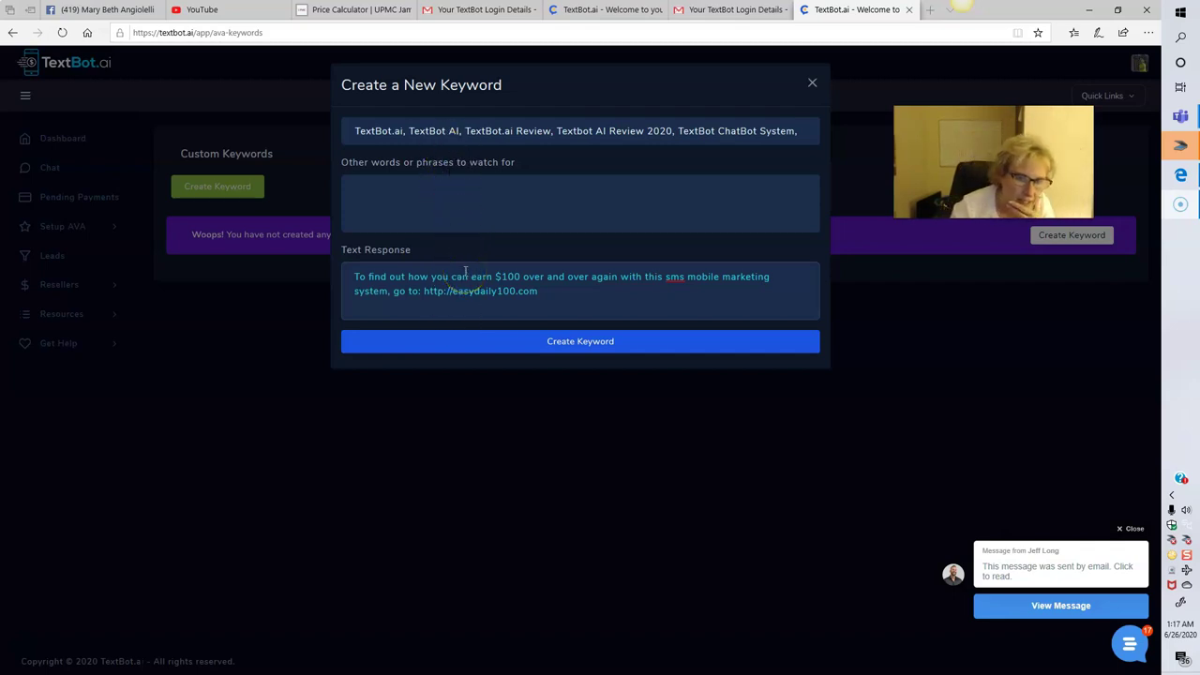
triple_click(408, 270)
click(523, 302)
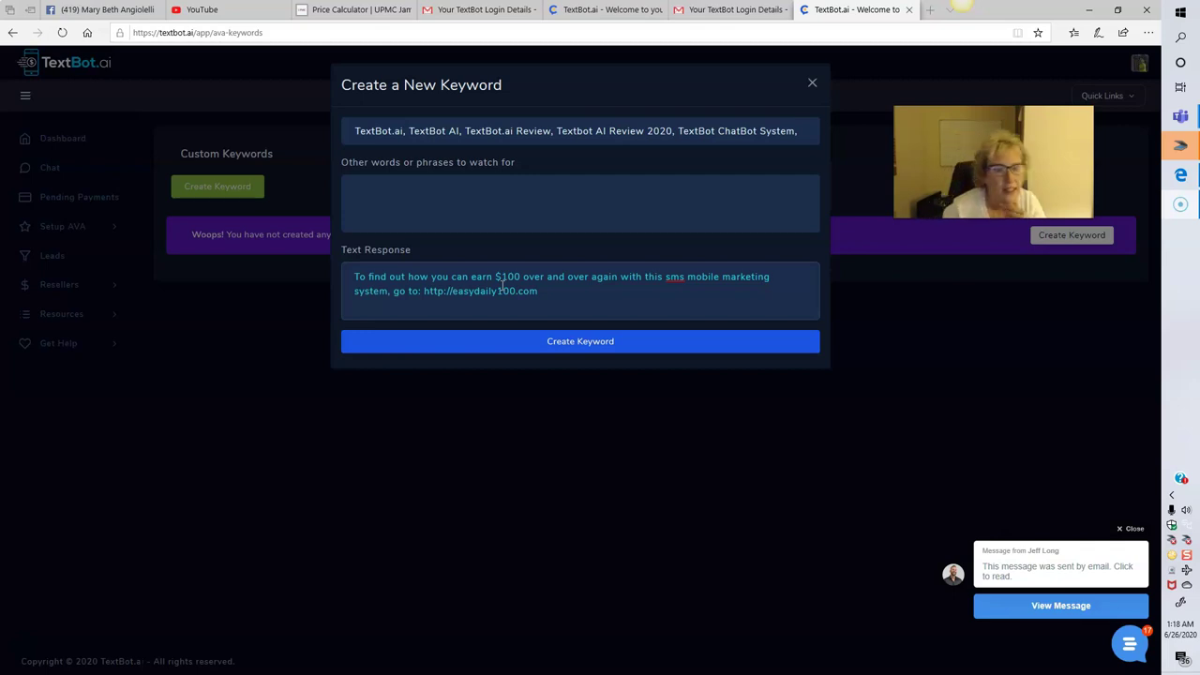
Leave the new keyword form without creating it, open the AVA settings under Setup AVA and save them.
click(62, 229)
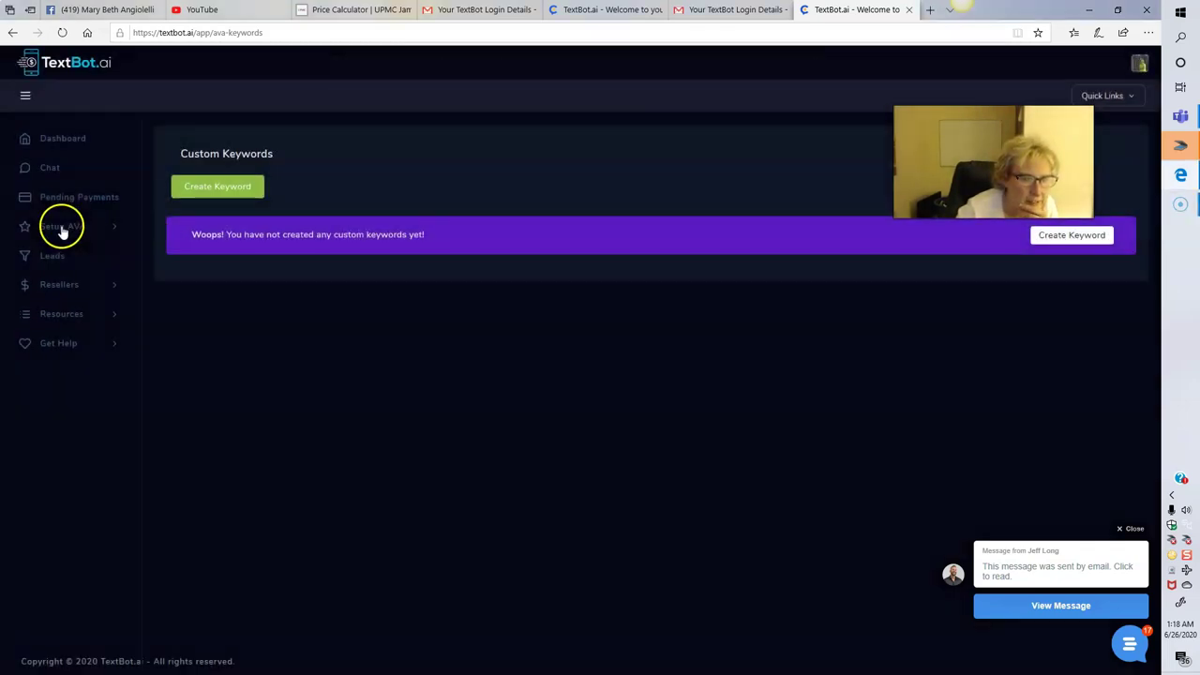
click(66, 231)
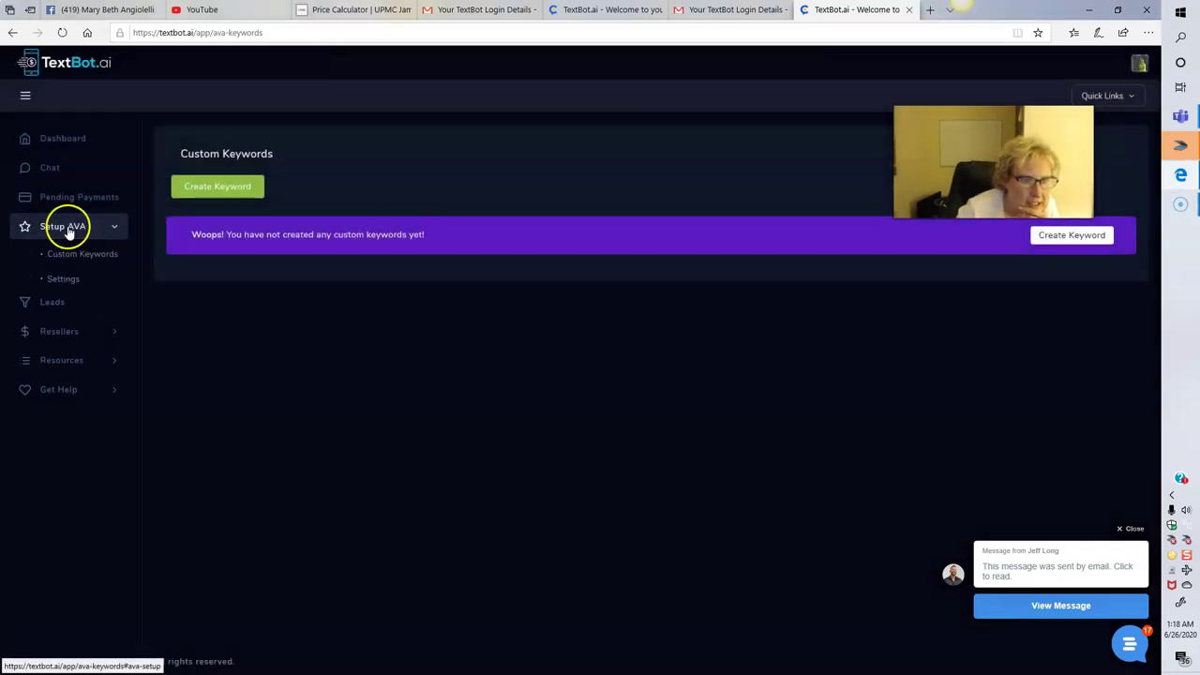
click(62, 279)
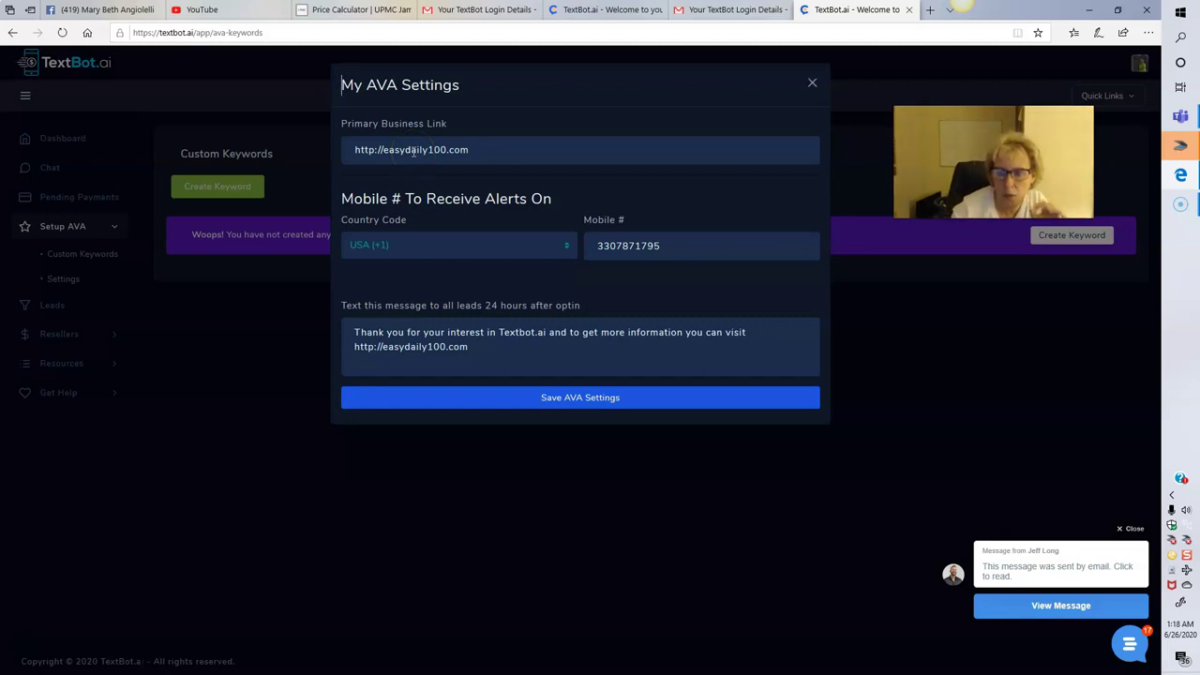
click(470, 151)
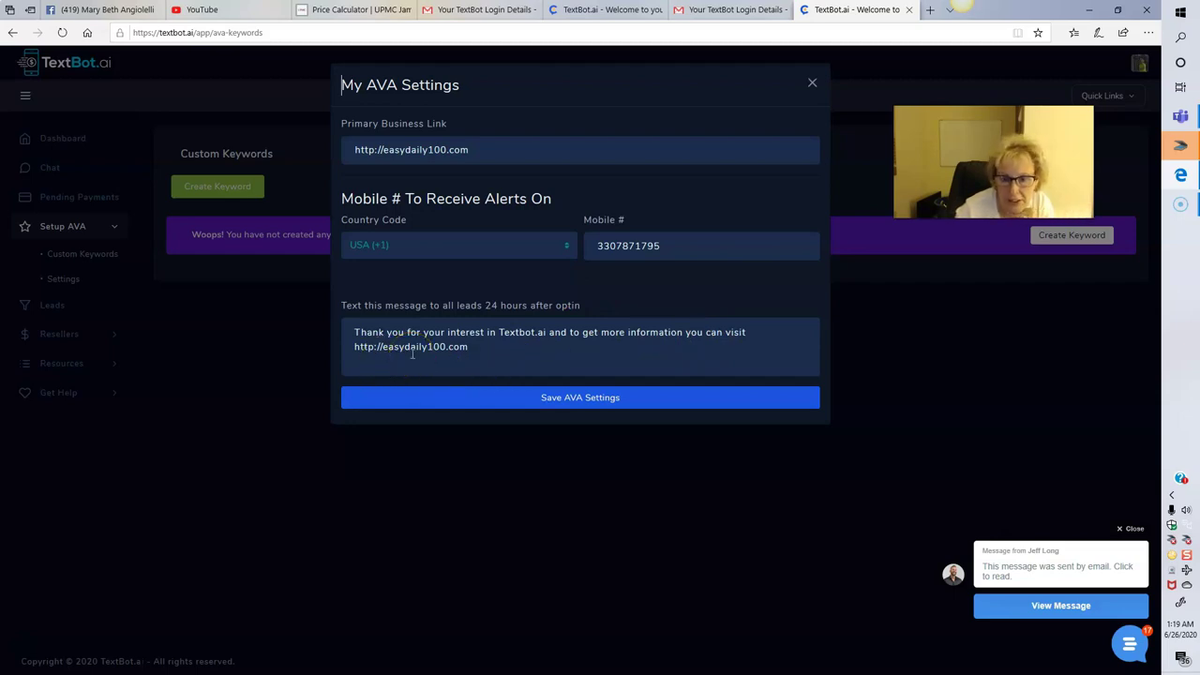
click(595, 397)
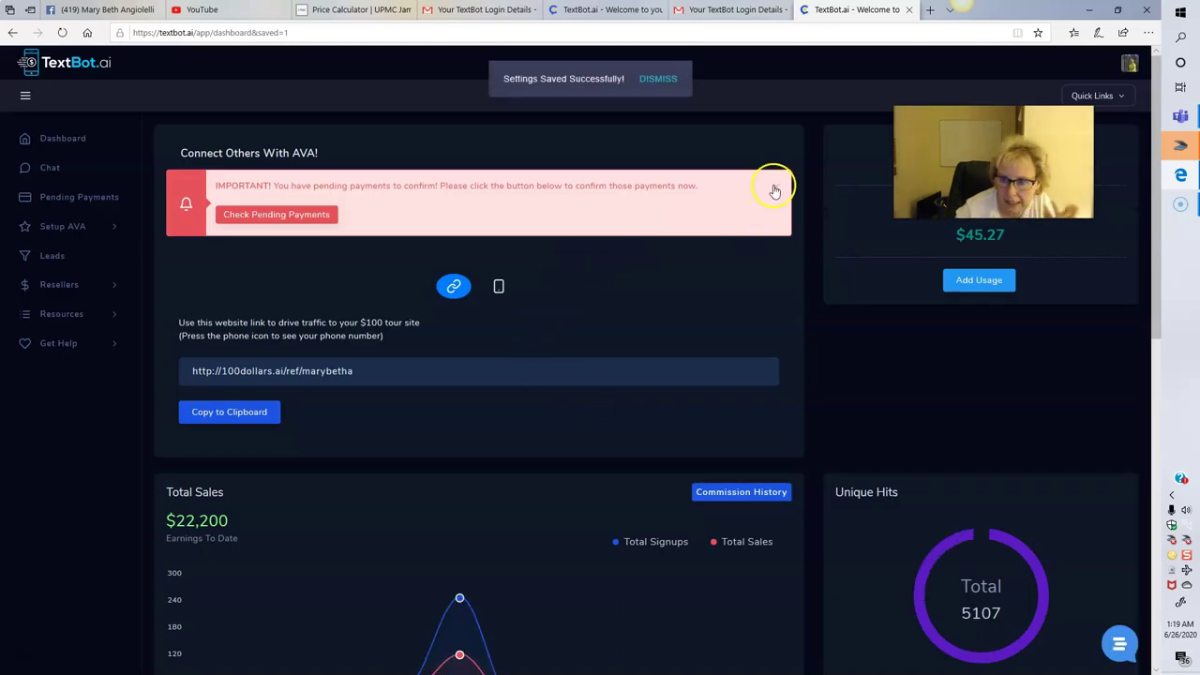
Reload the dashboard and dismiss the alert about pending payments.
click(776, 187)
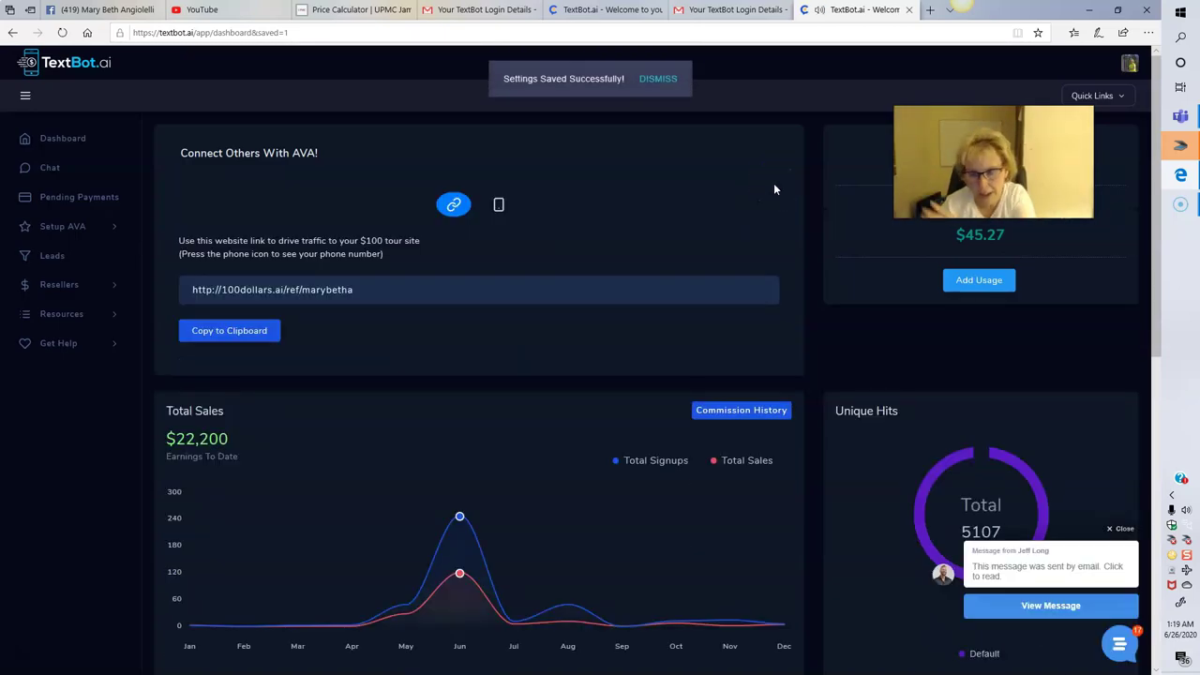
click(1009, 66)
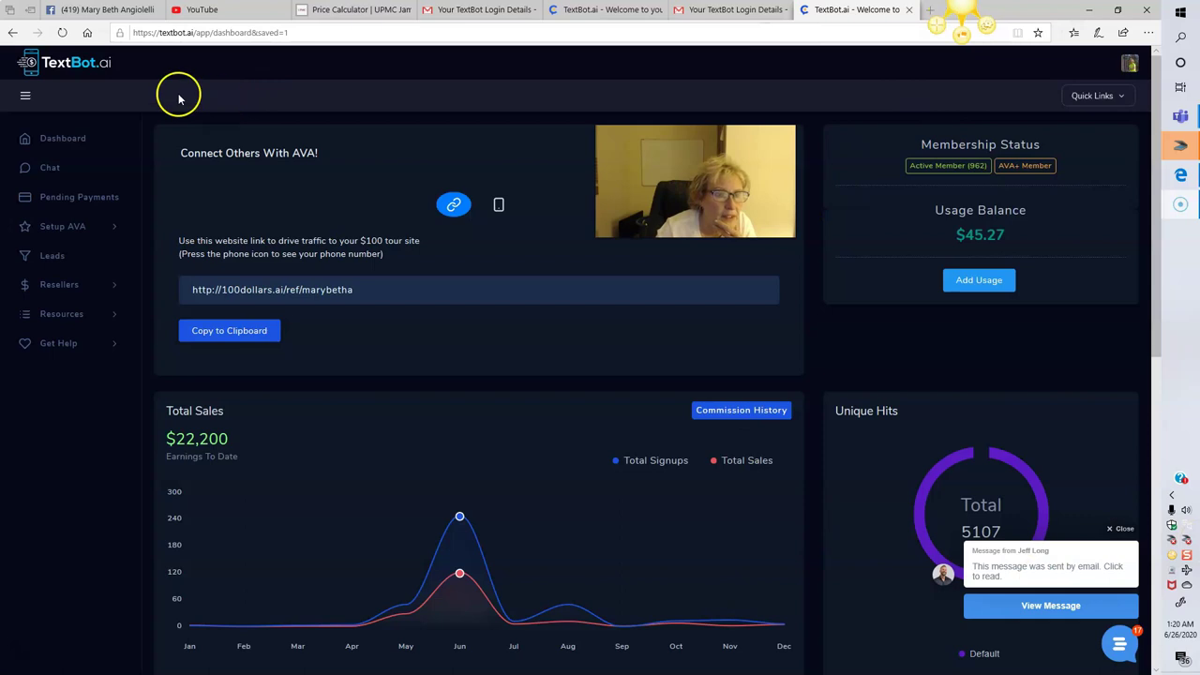
click(81, 141)
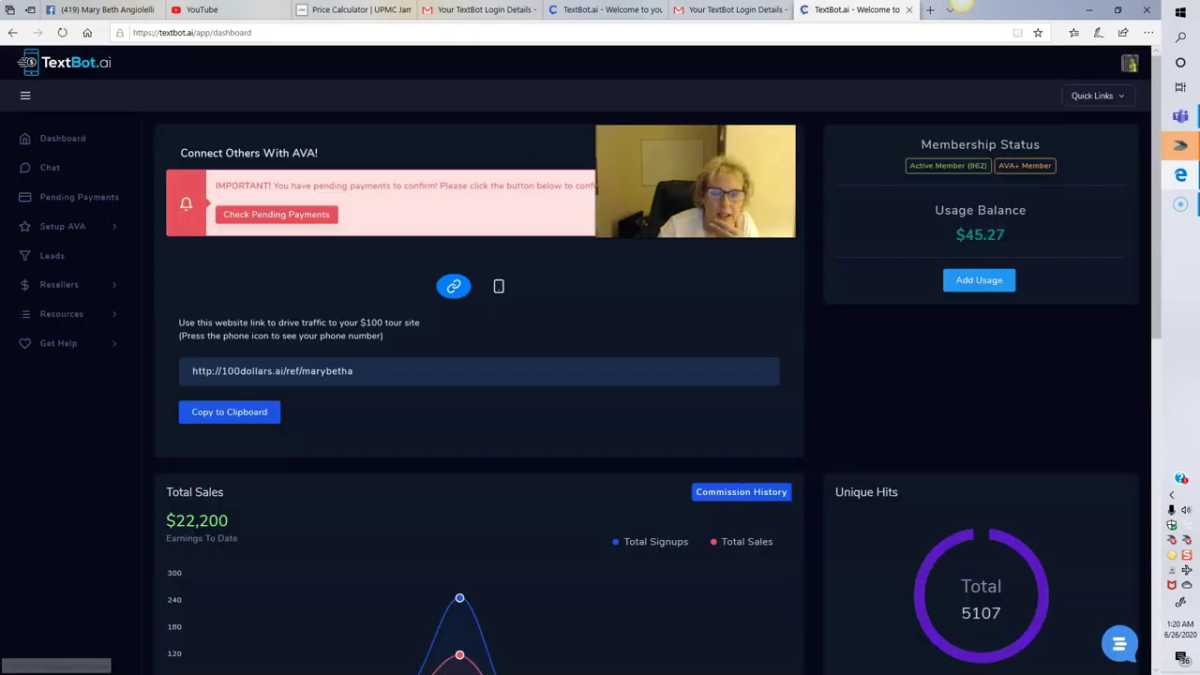
drag(714, 127, 701, 274)
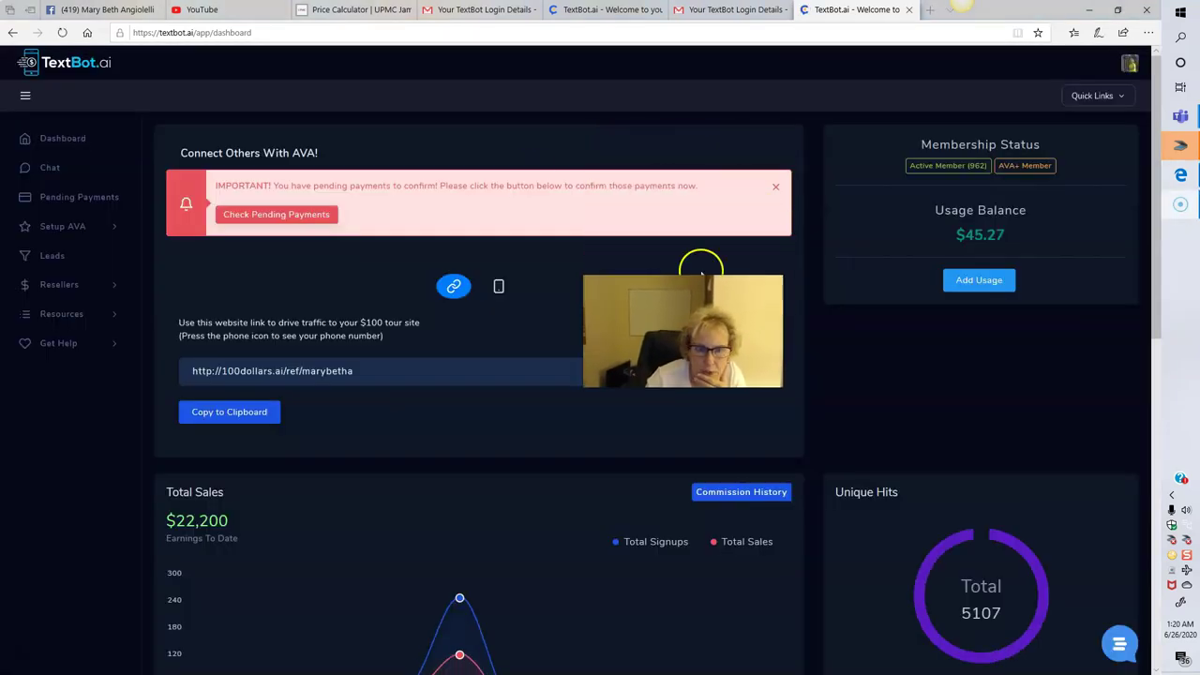
click(778, 192)
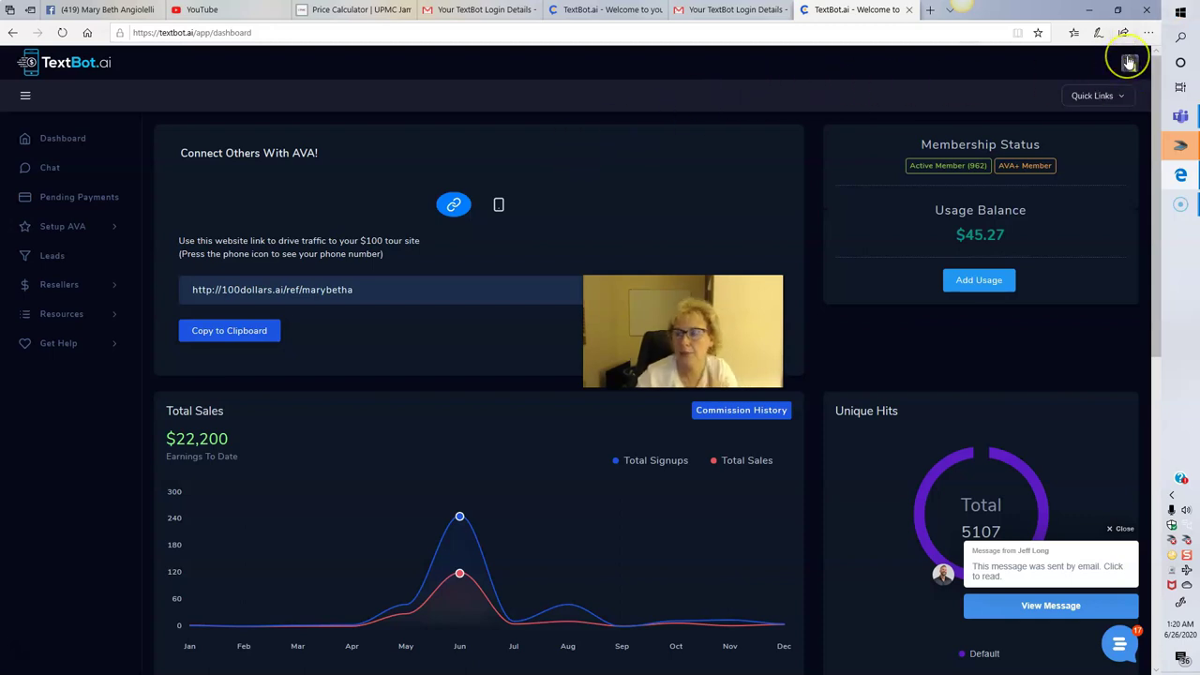
Open the account's My Profile page and save the contact information.
click(1130, 63)
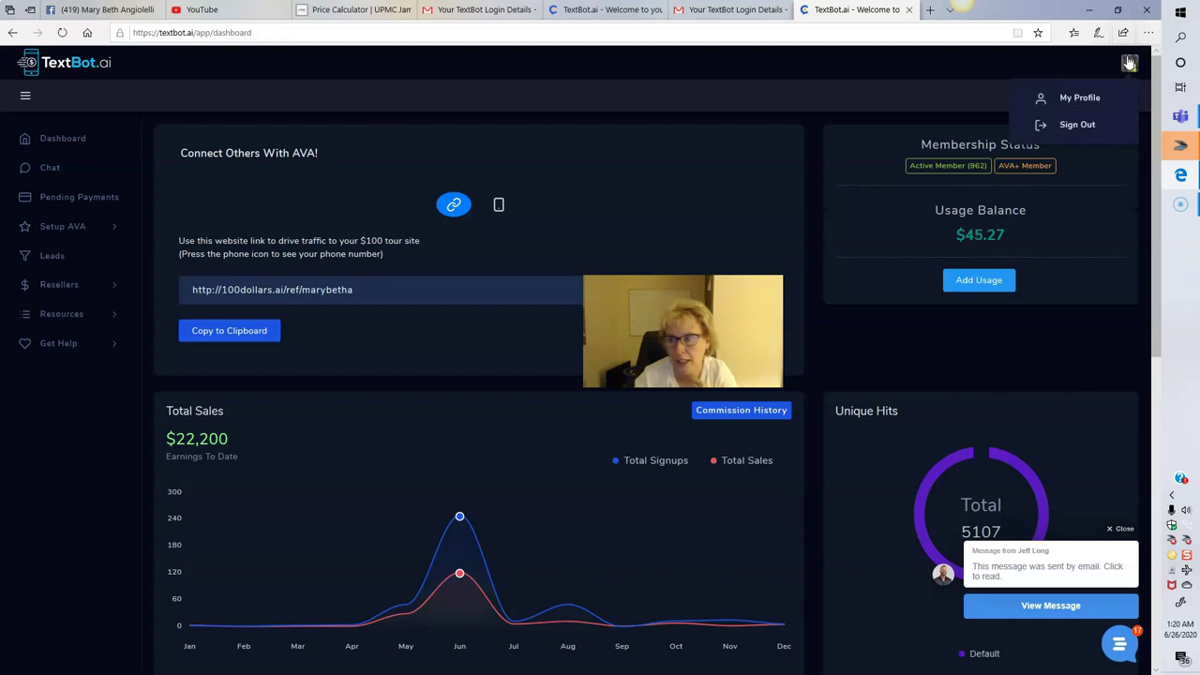
click(1083, 95)
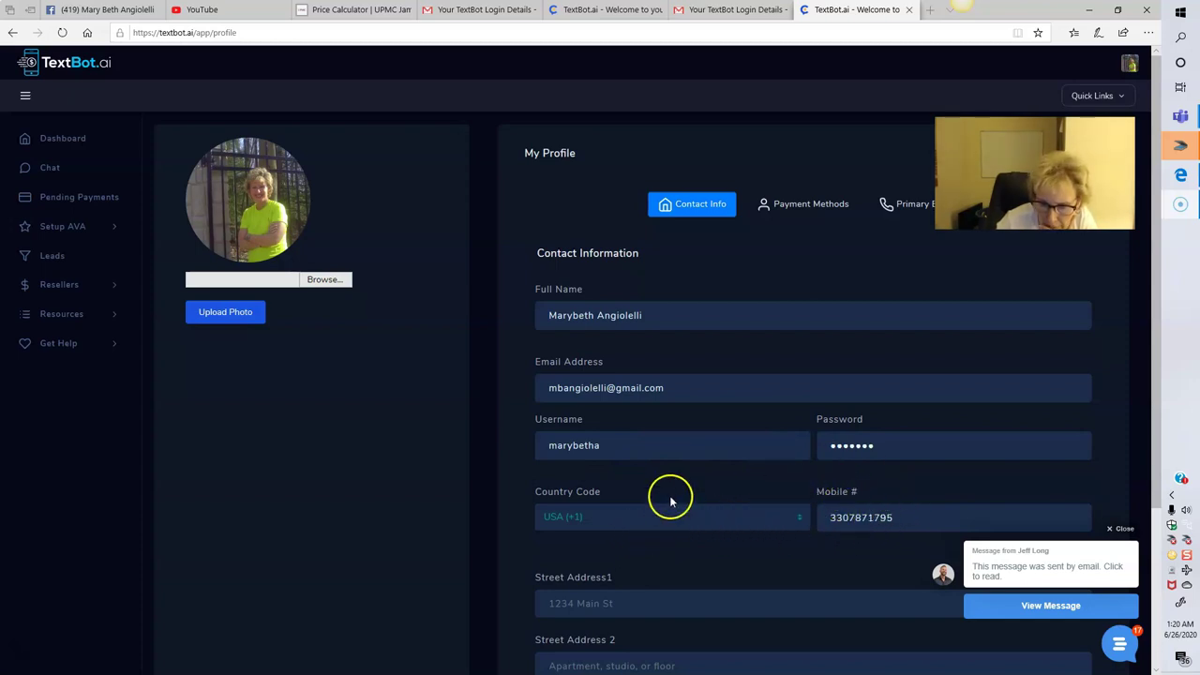
scroll(669, 496, down, 2)
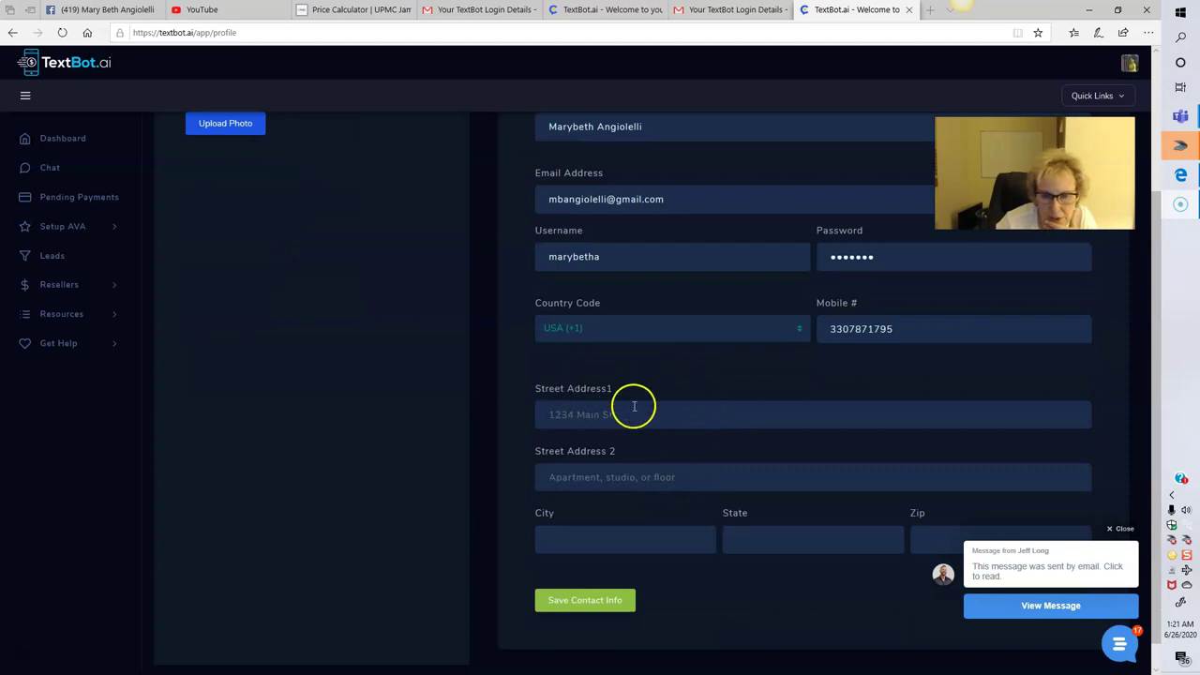
scroll(633, 407, down, 1)
click(584, 570)
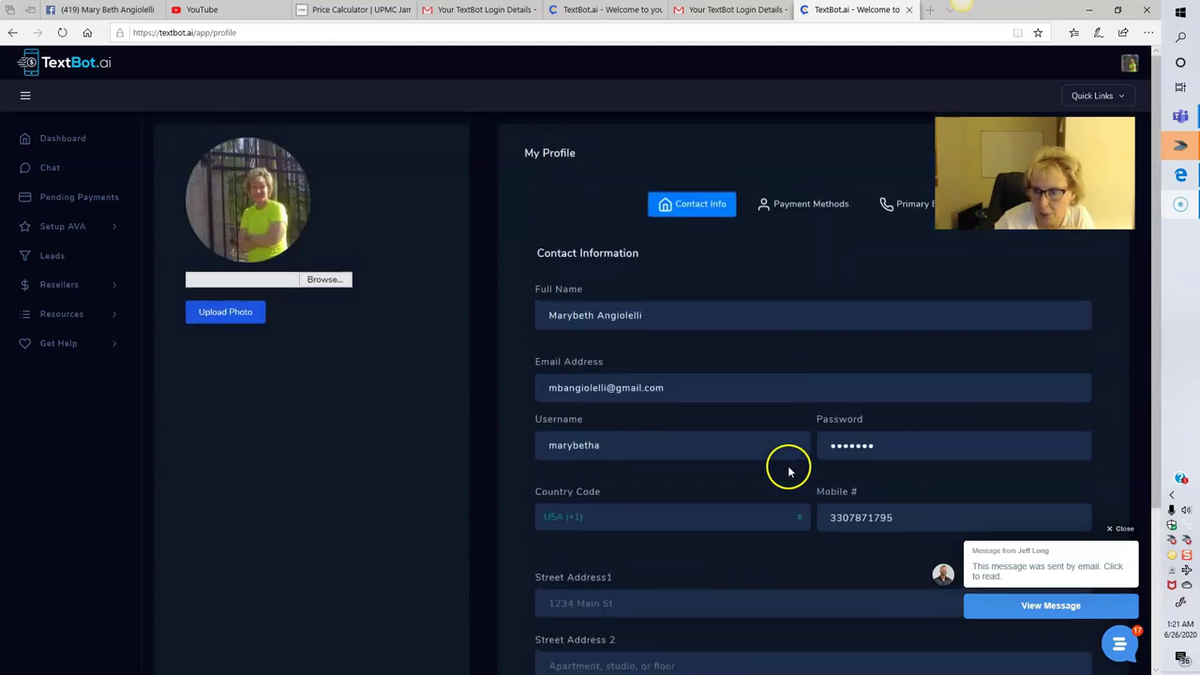
Examine the profile's payment methods, from PayPal and Cash App down to Bitcoin and Zelle.
click(1127, 62)
click(1080, 103)
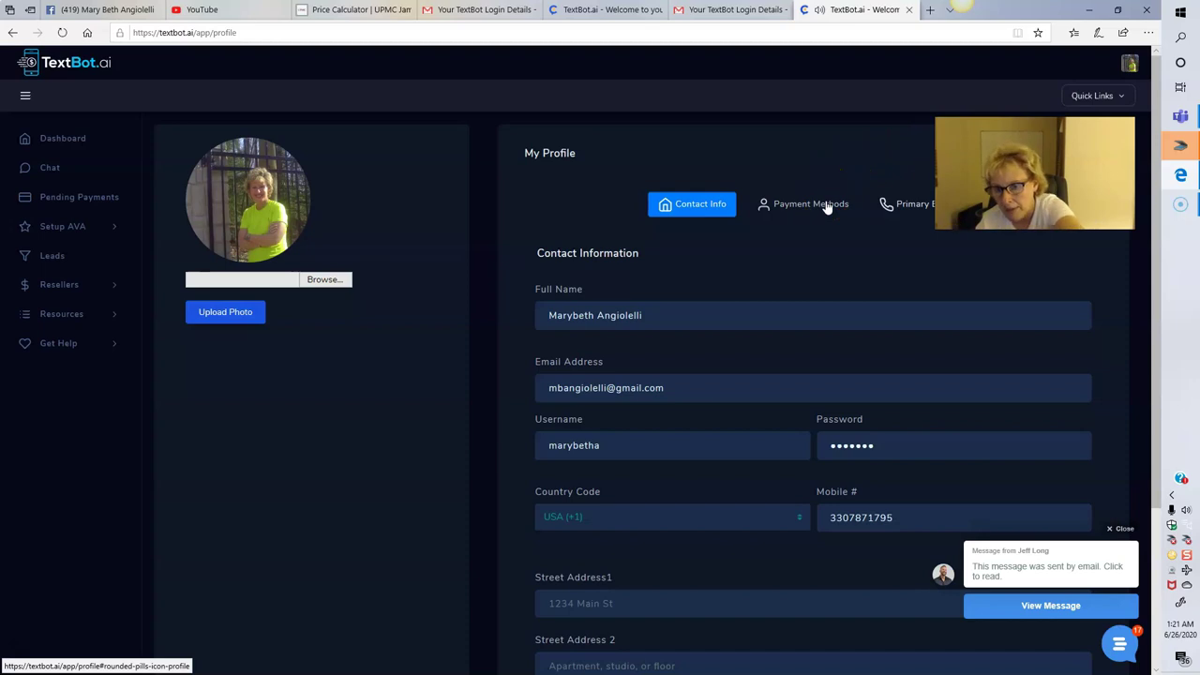
click(826, 207)
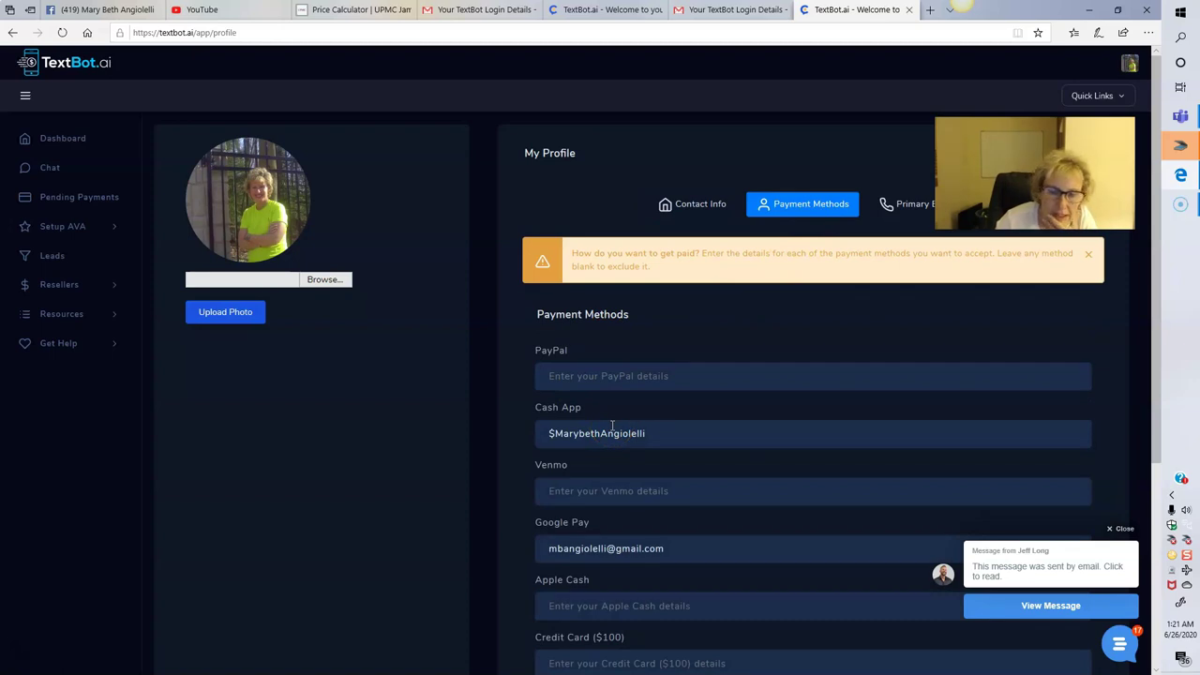
scroll(660, 380, down, 1)
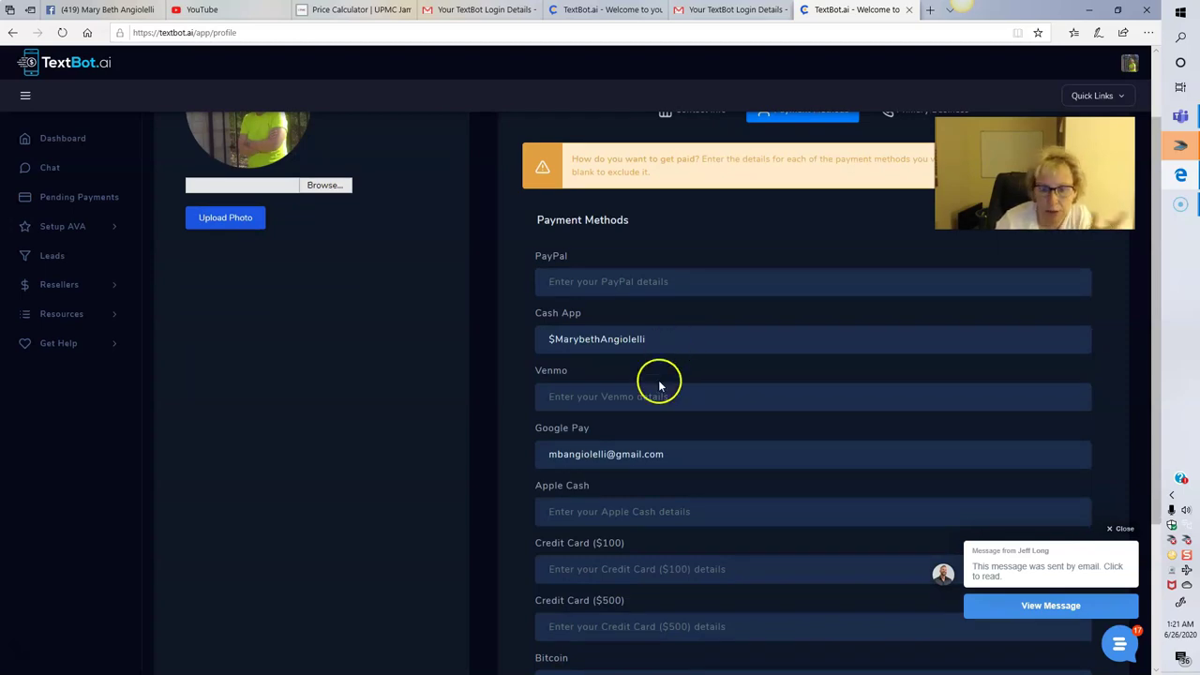
scroll(656, 389, down, 1)
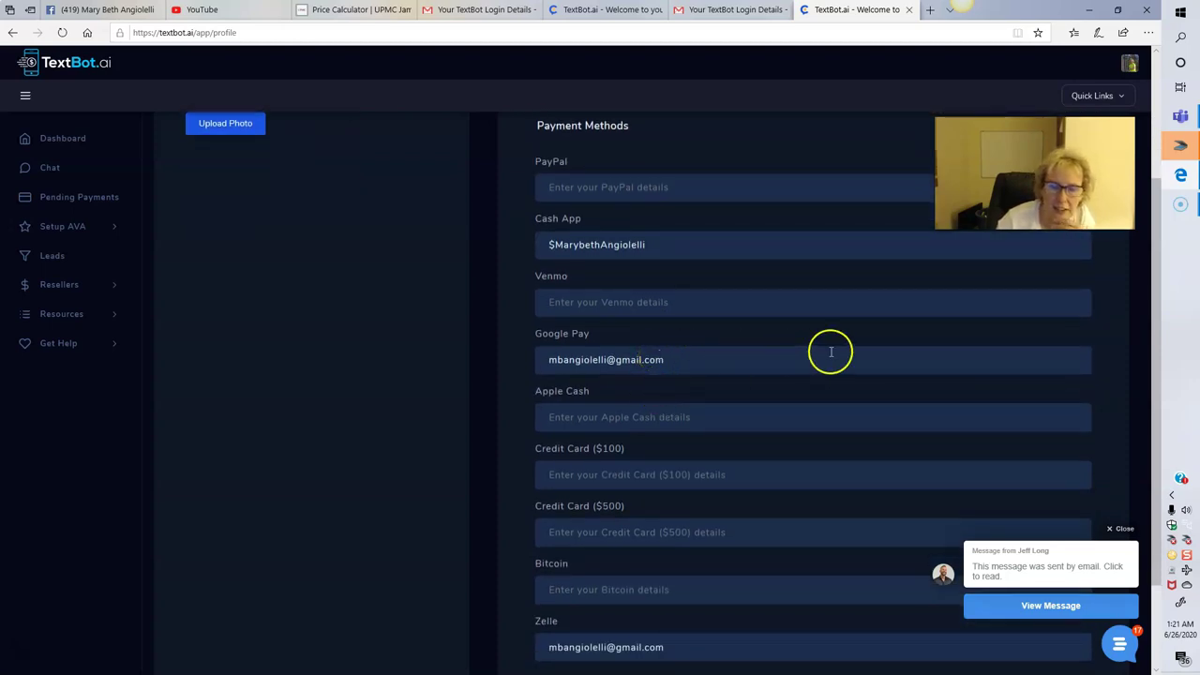
click(610, 409)
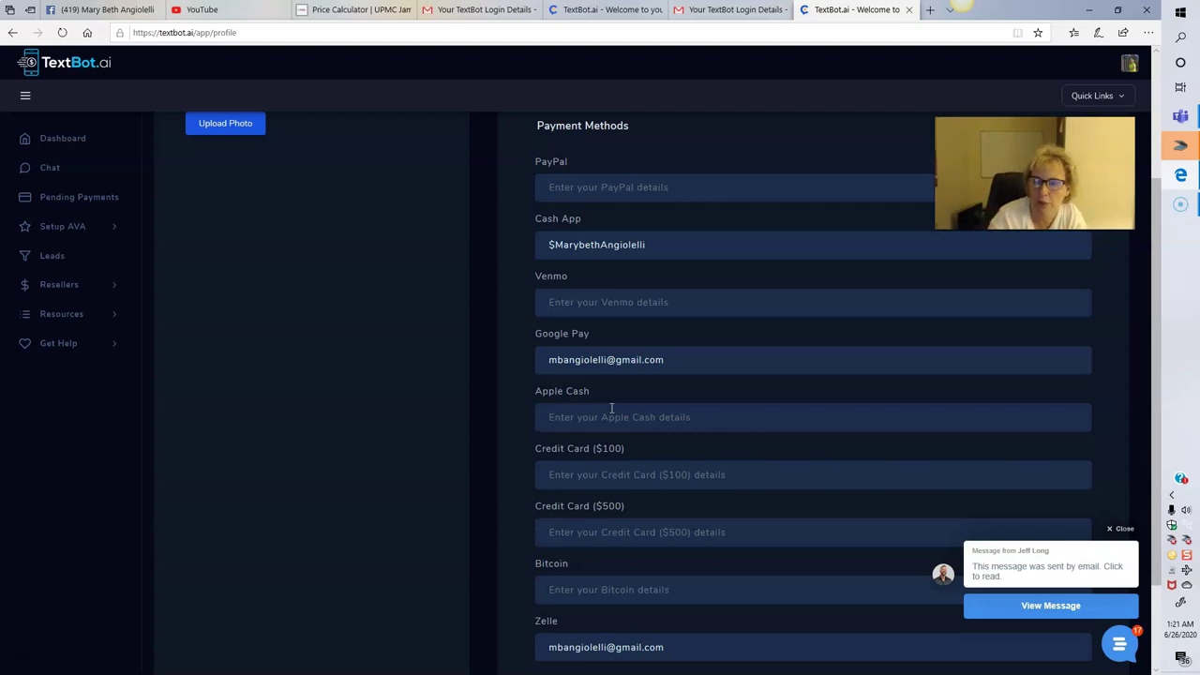
scroll(612, 407, down, 3)
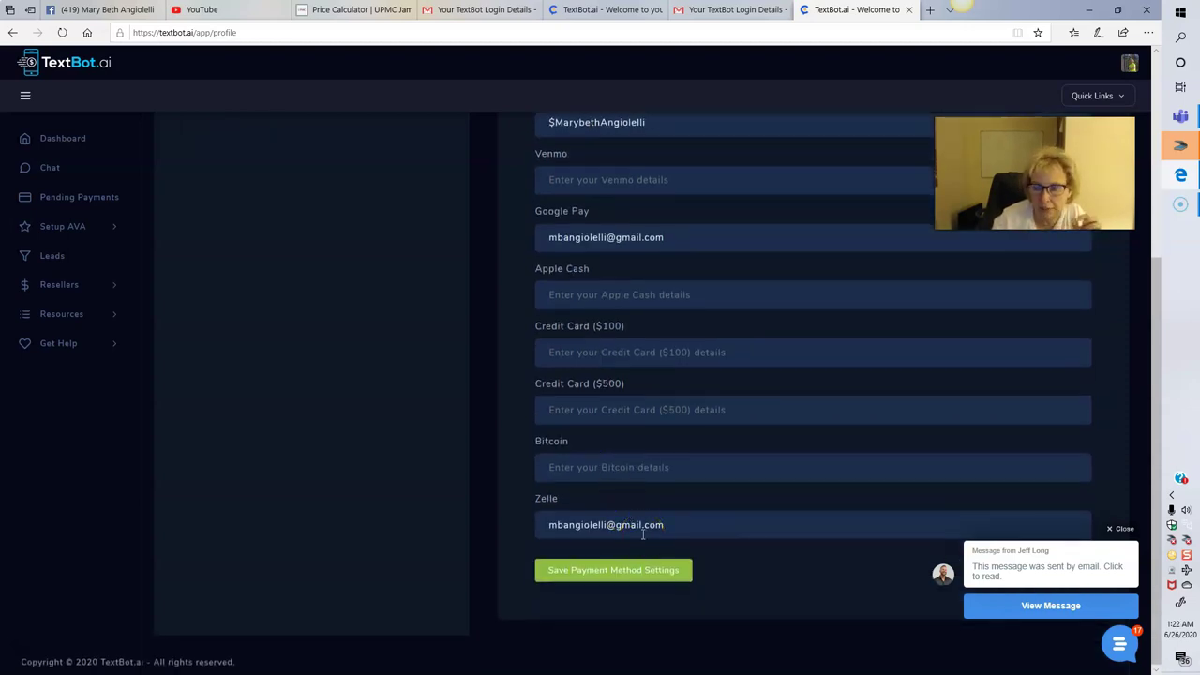
scroll(663, 403, up, 5)
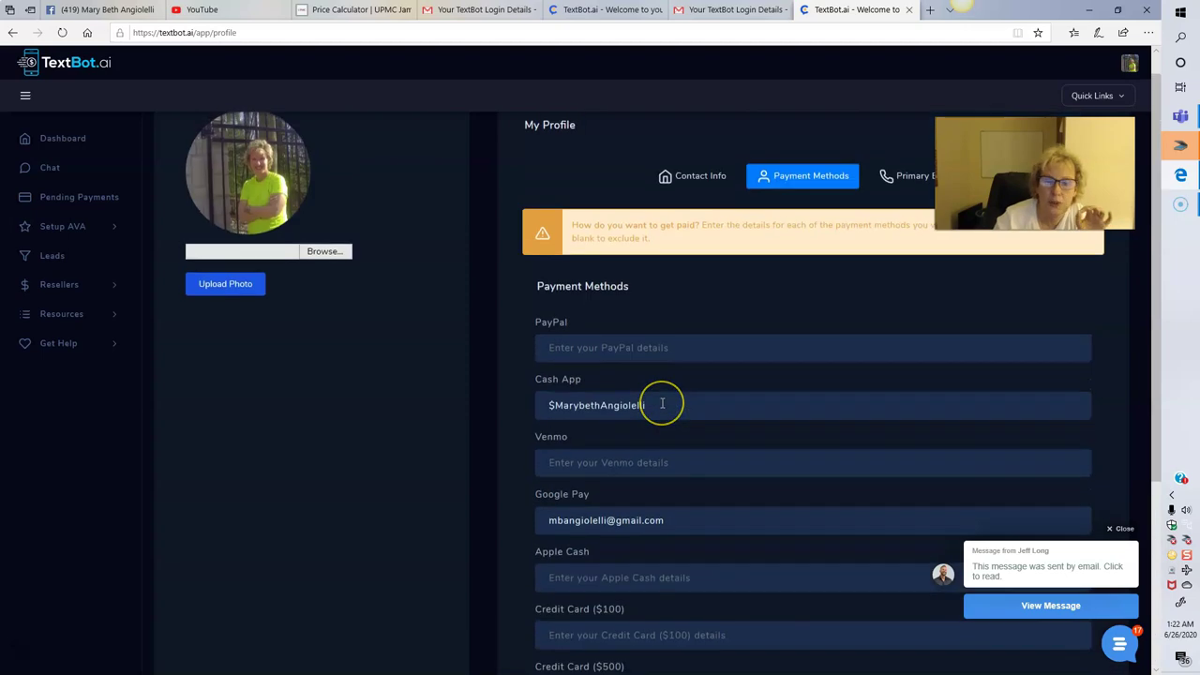
scroll(662, 403, down, 3)
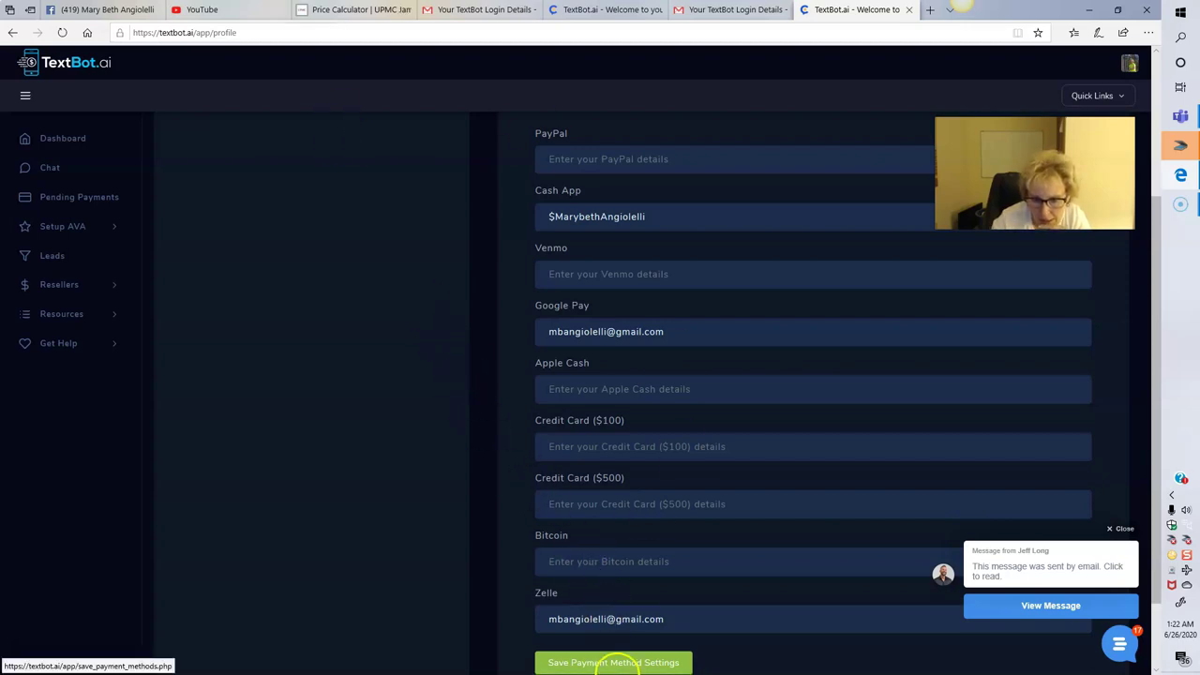
scroll(619, 657, down, 1)
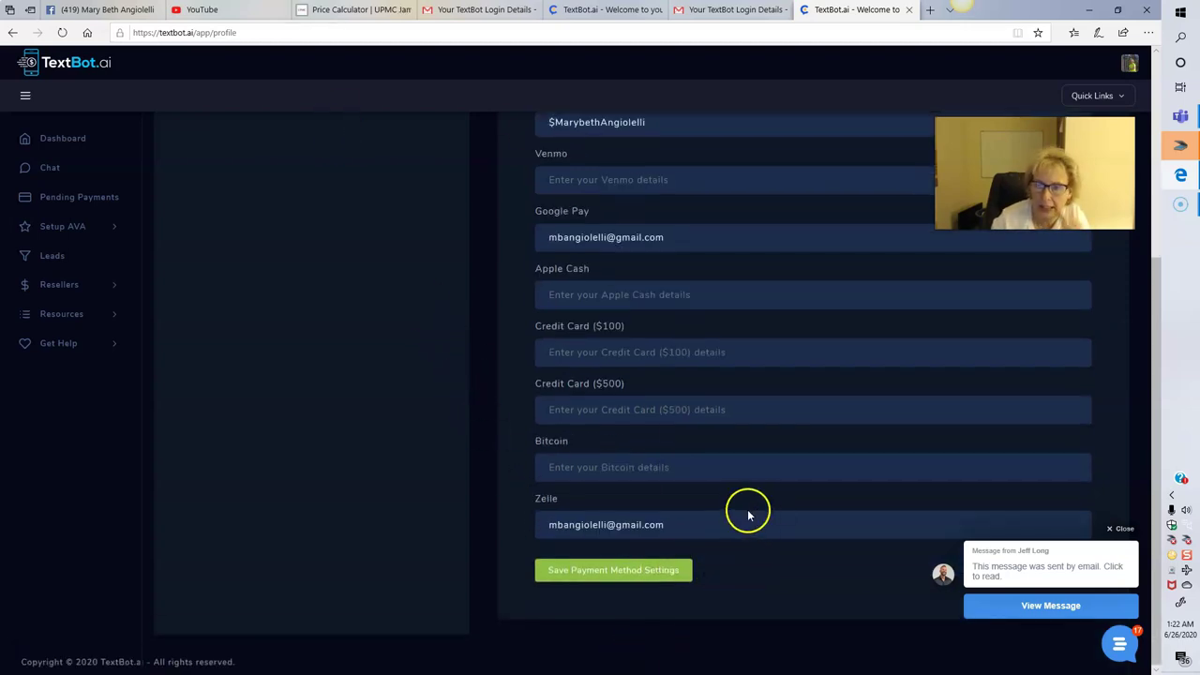
scroll(749, 510, up, 3)
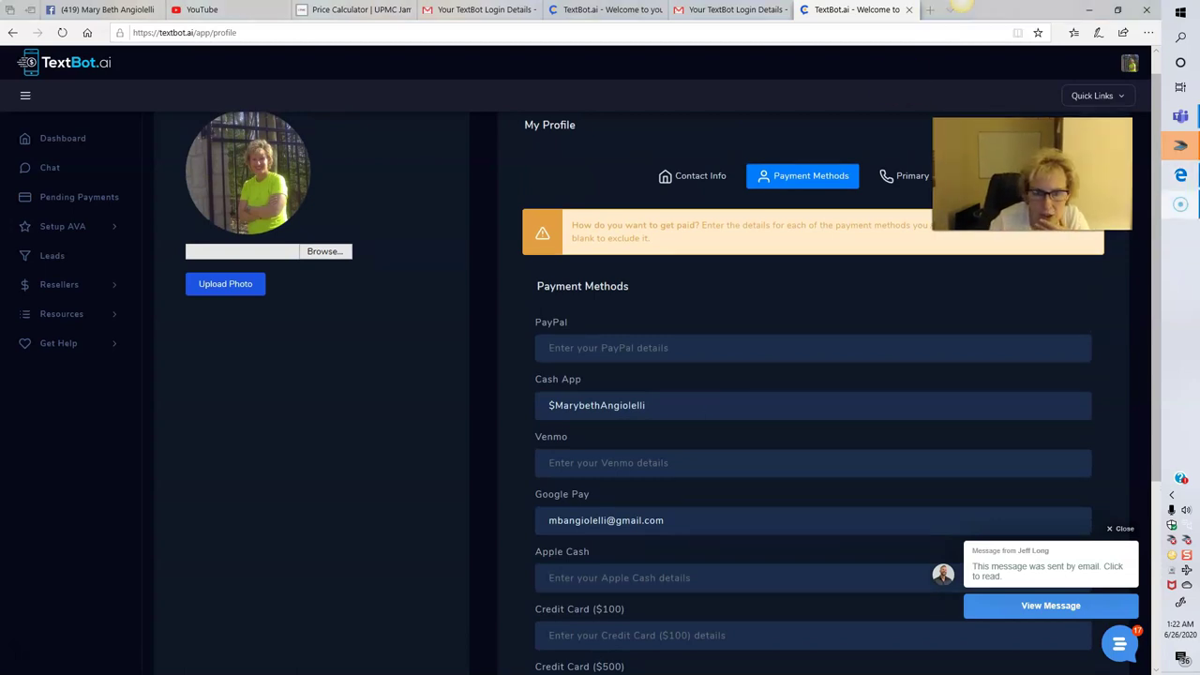
Show the primary business details in the profile and dismiss the explanatory notice.
click(929, 177)
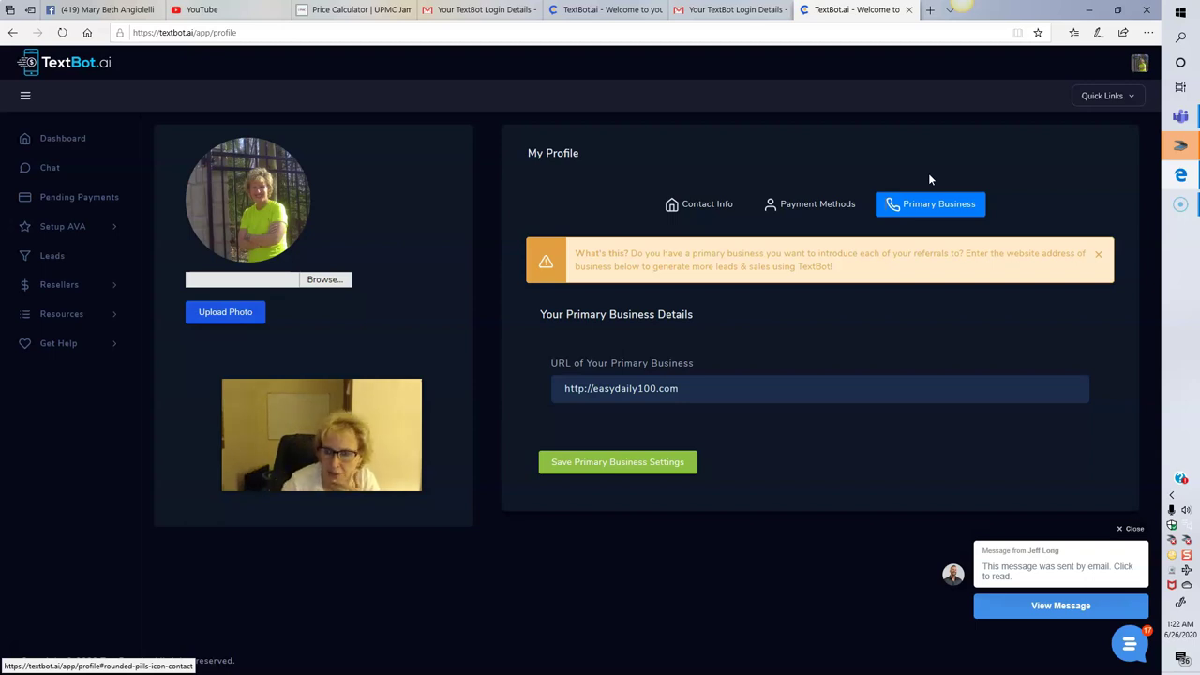
click(1101, 250)
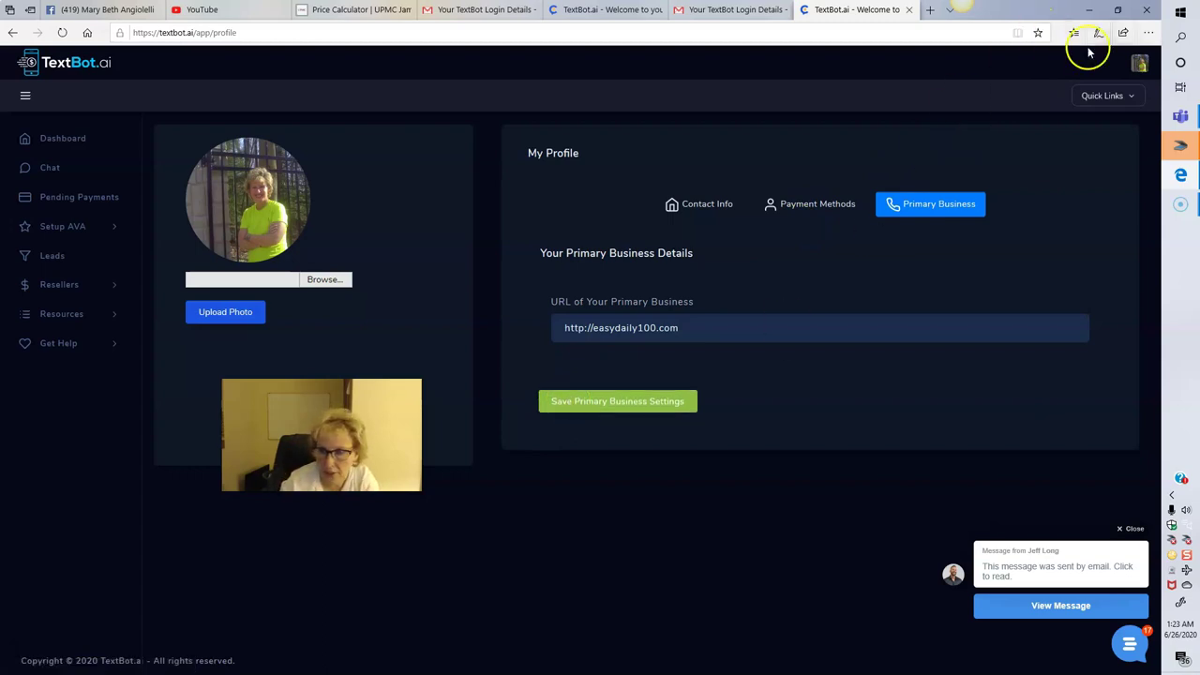
Expand the Setup AVA options and open the Chat page with the text conversations.
click(69, 227)
click(75, 253)
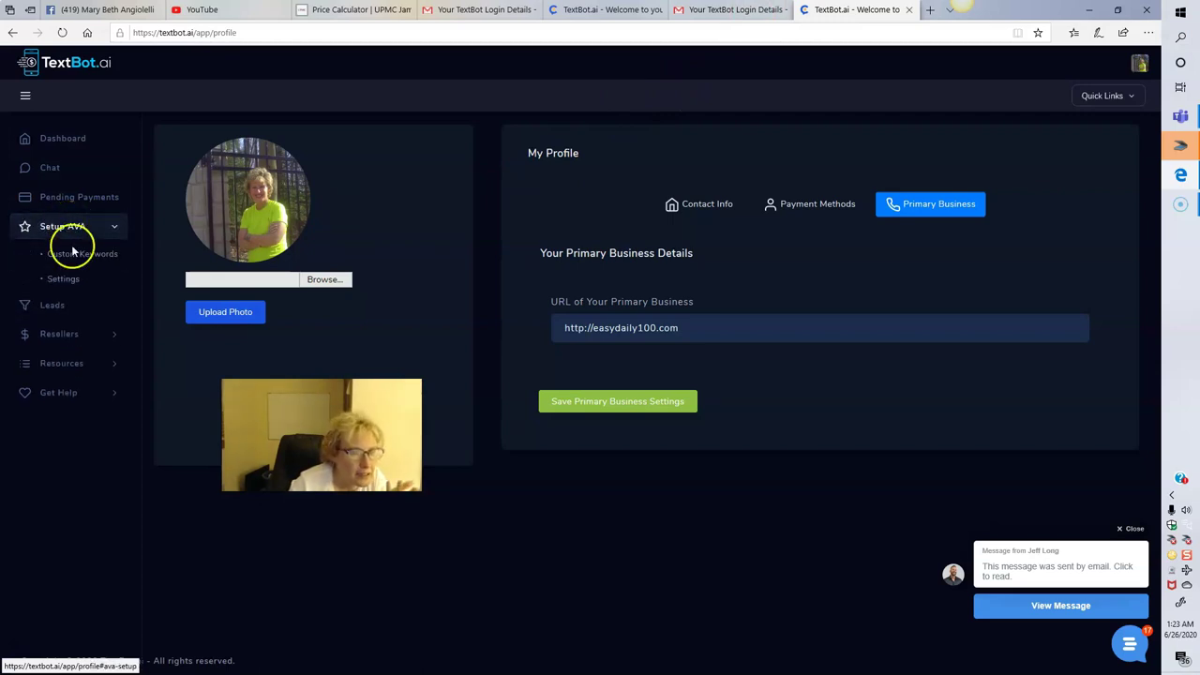
click(75, 278)
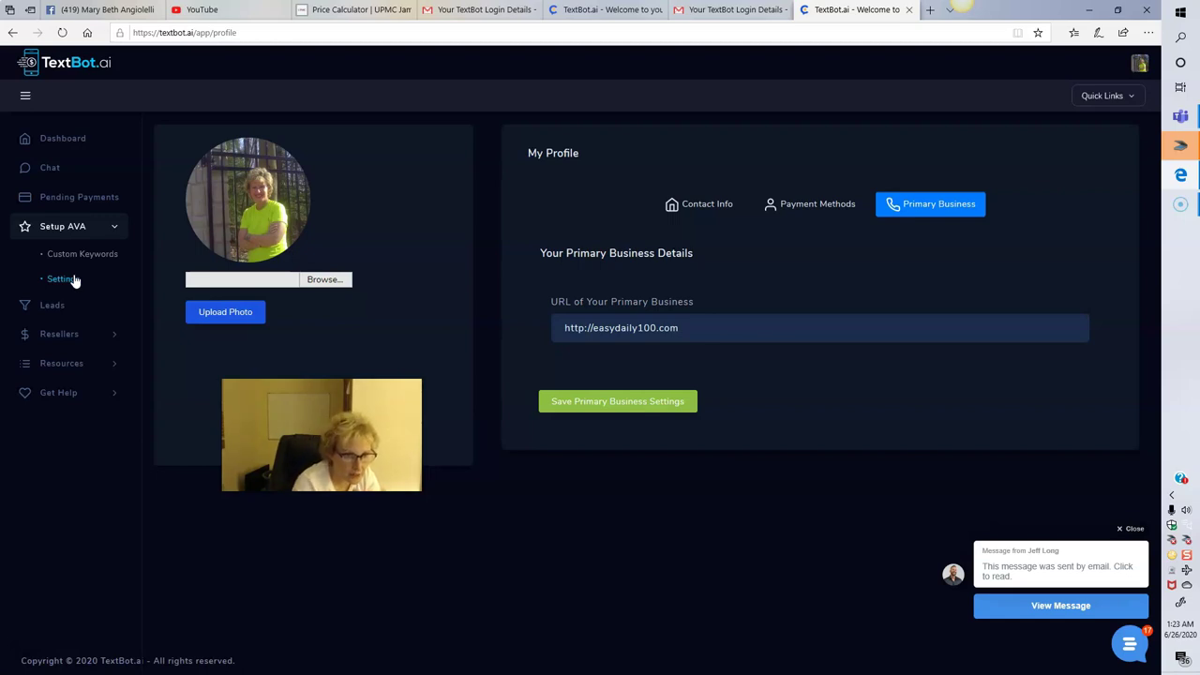
click(52, 169)
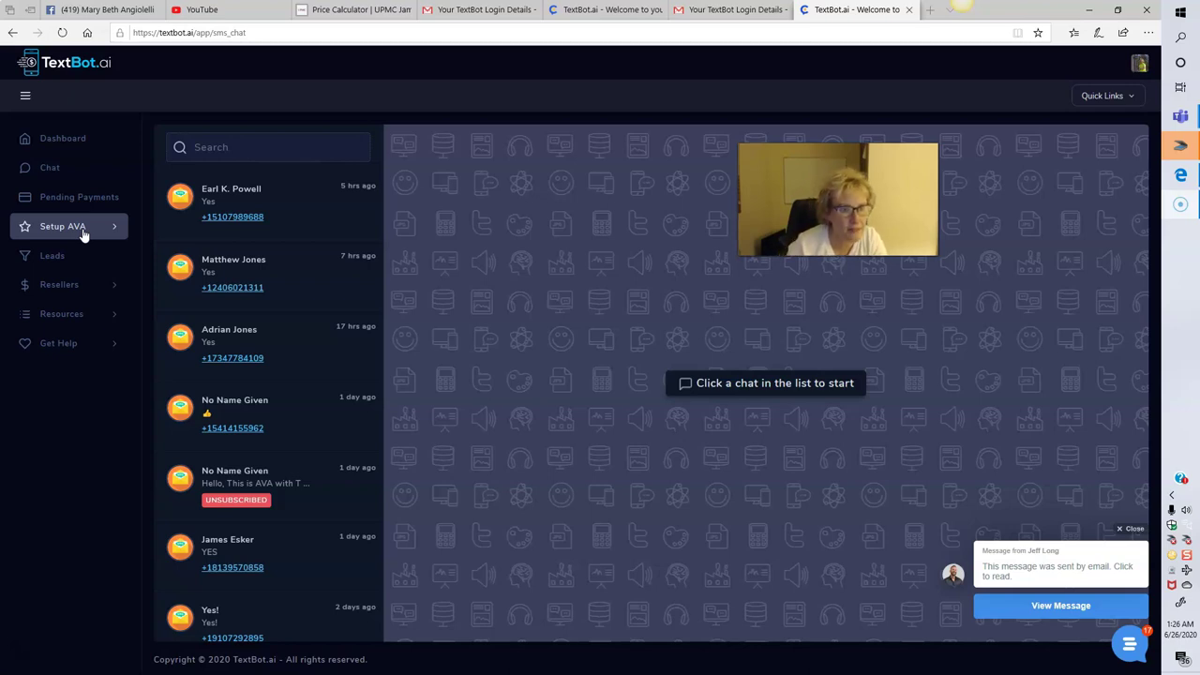
click(86, 201)
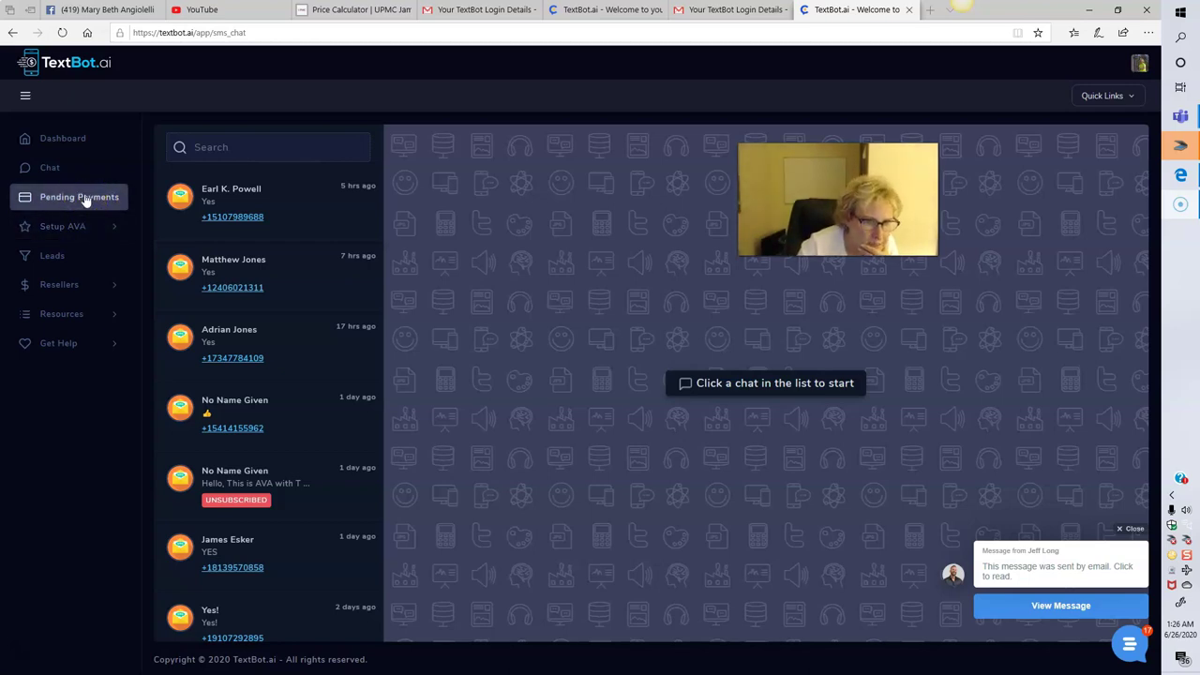
click(81, 233)
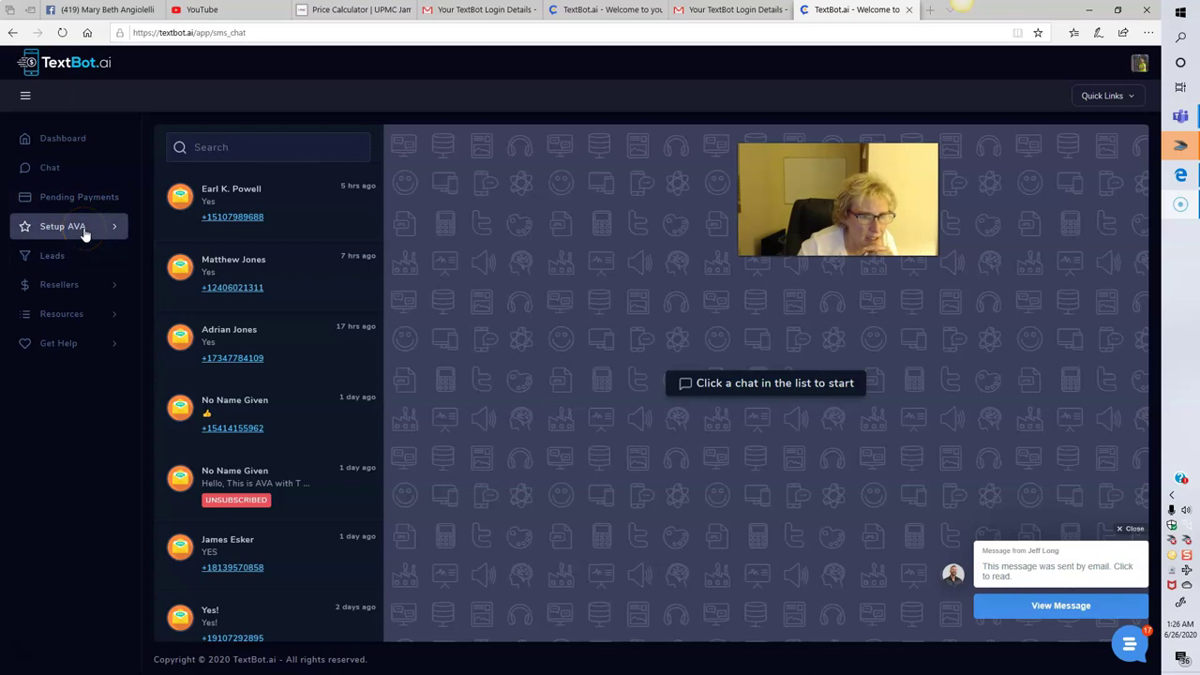
click(74, 243)
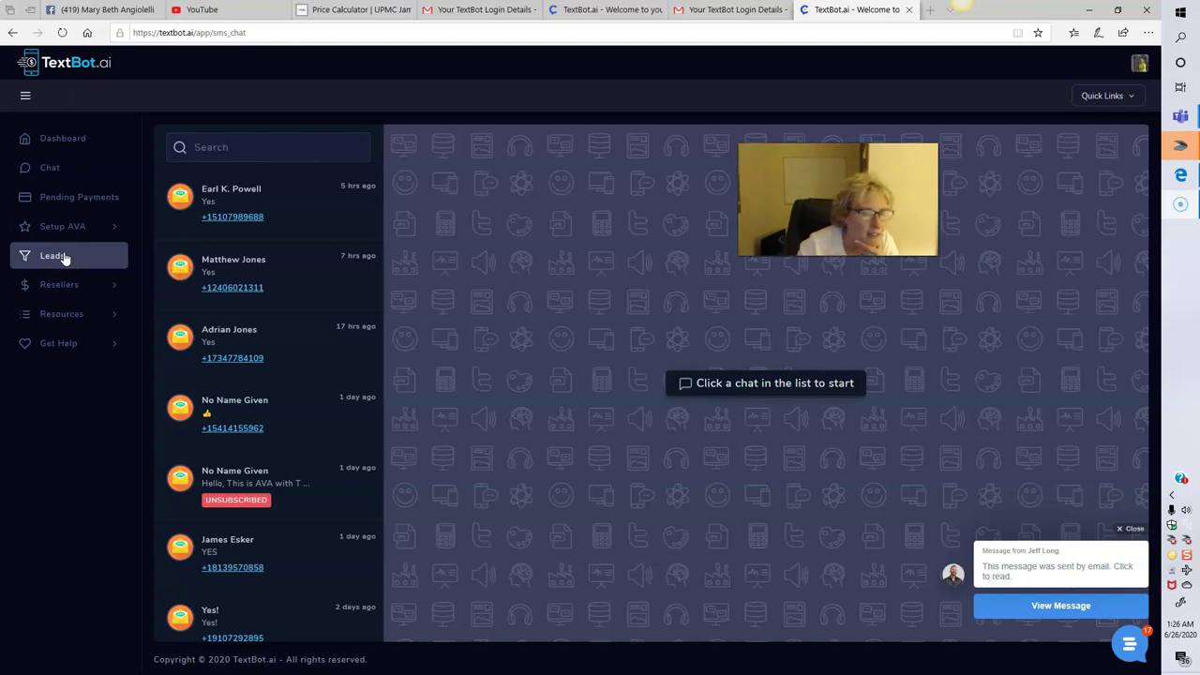
click(88, 260)
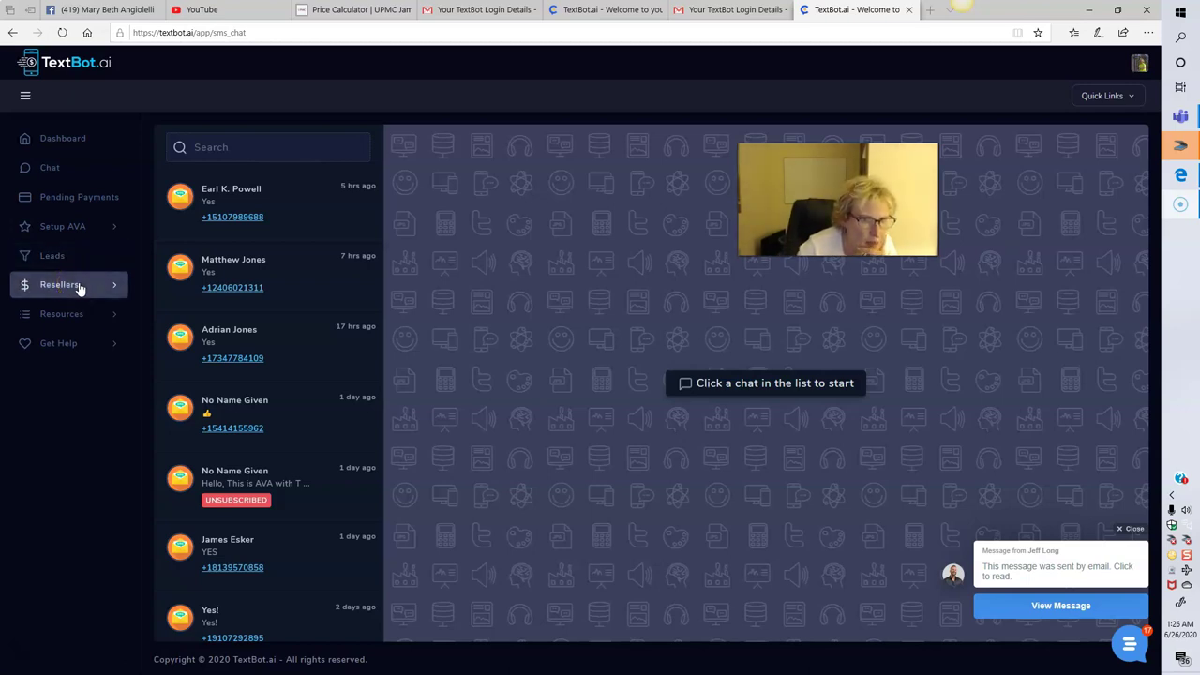
Expand the Resellers options and review the entries from Pending Payments and Commission History down to My Links.
click(80, 288)
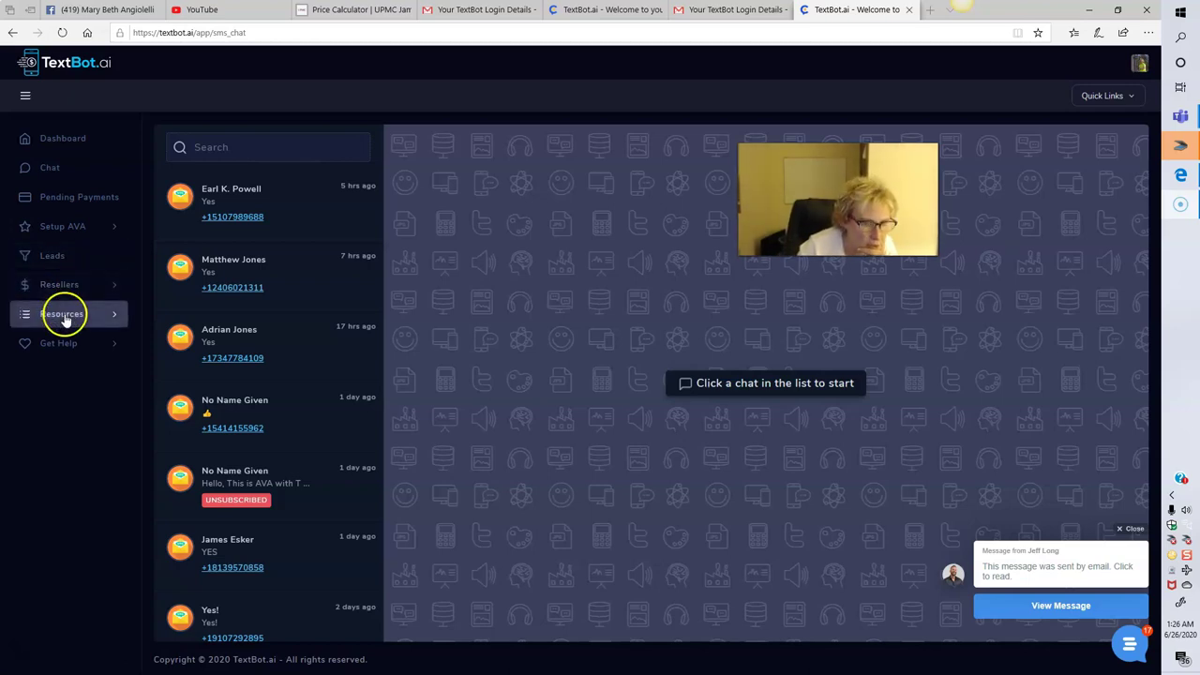
click(100, 317)
click(100, 341)
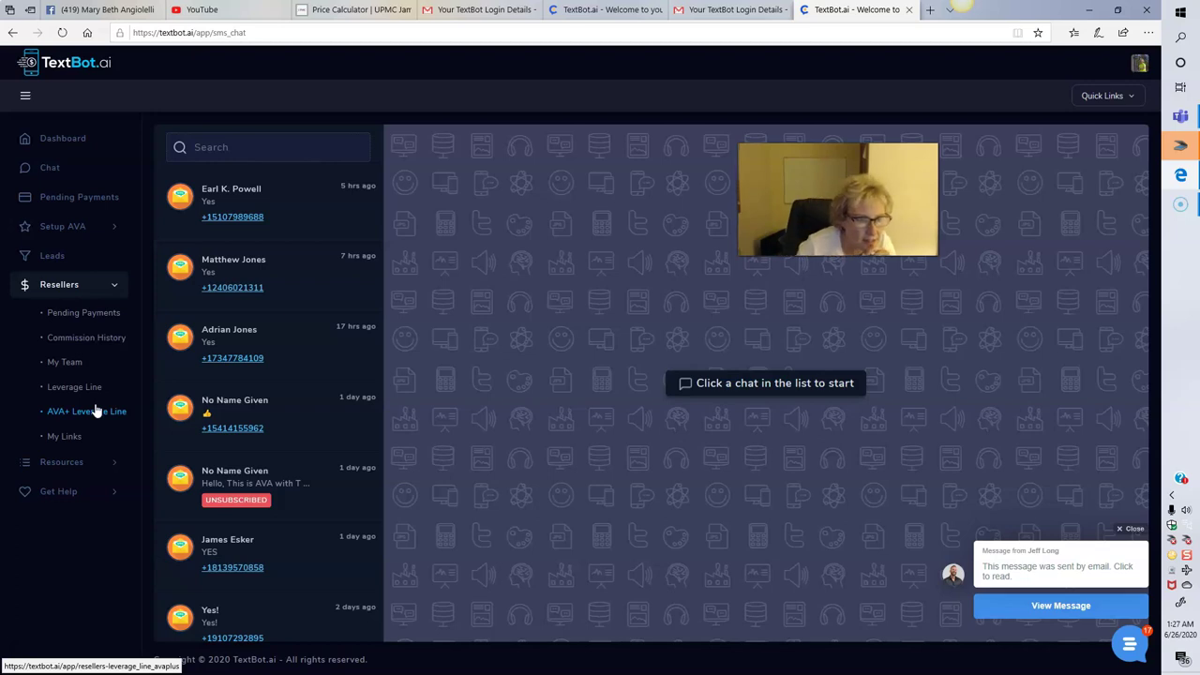
click(94, 410)
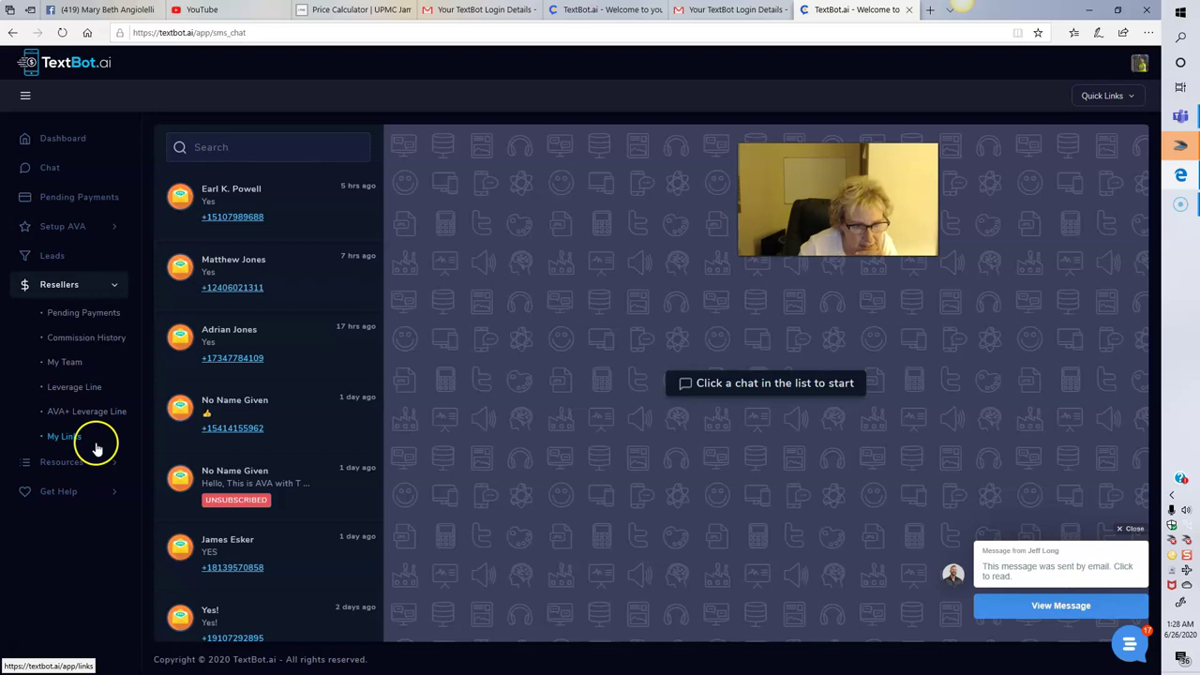
Open the Swipe Copy page under Resources and check the "This Will Save You a TON of Time" email.
click(62, 461)
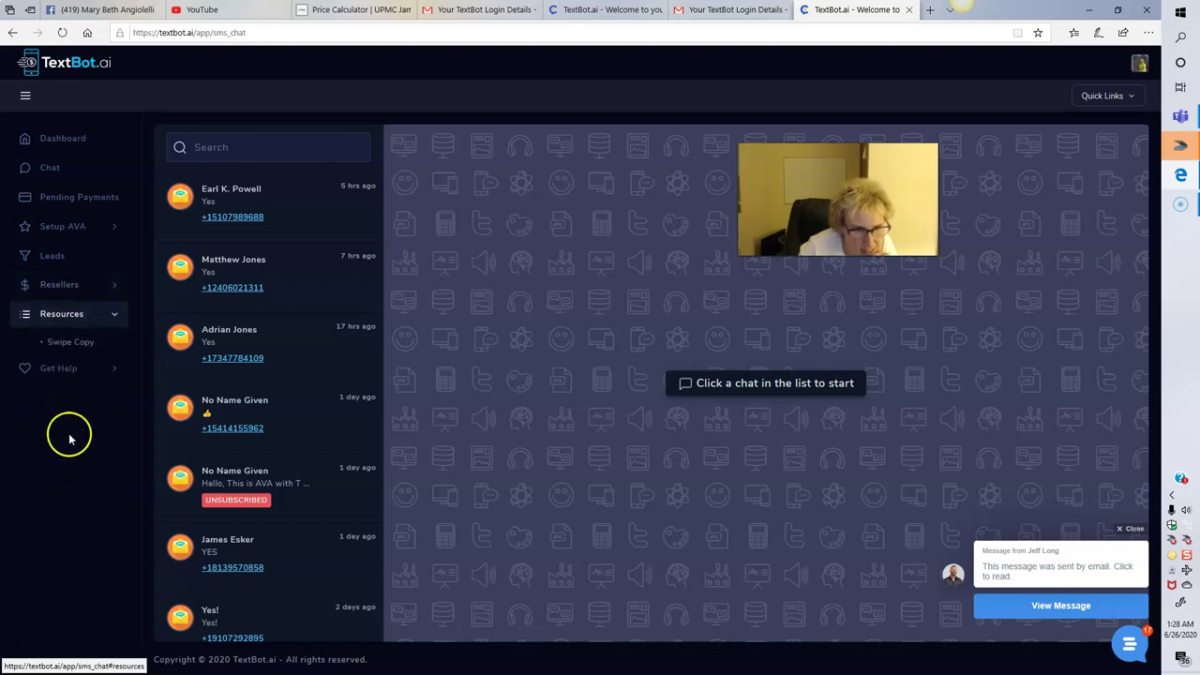
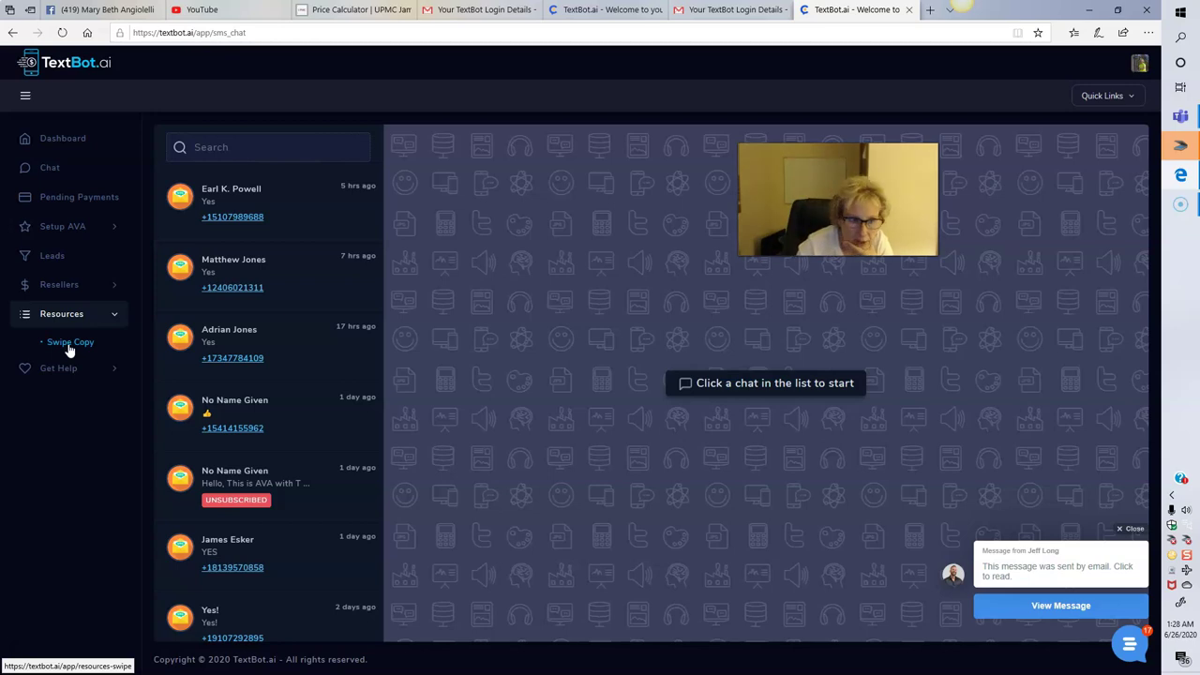
click(68, 345)
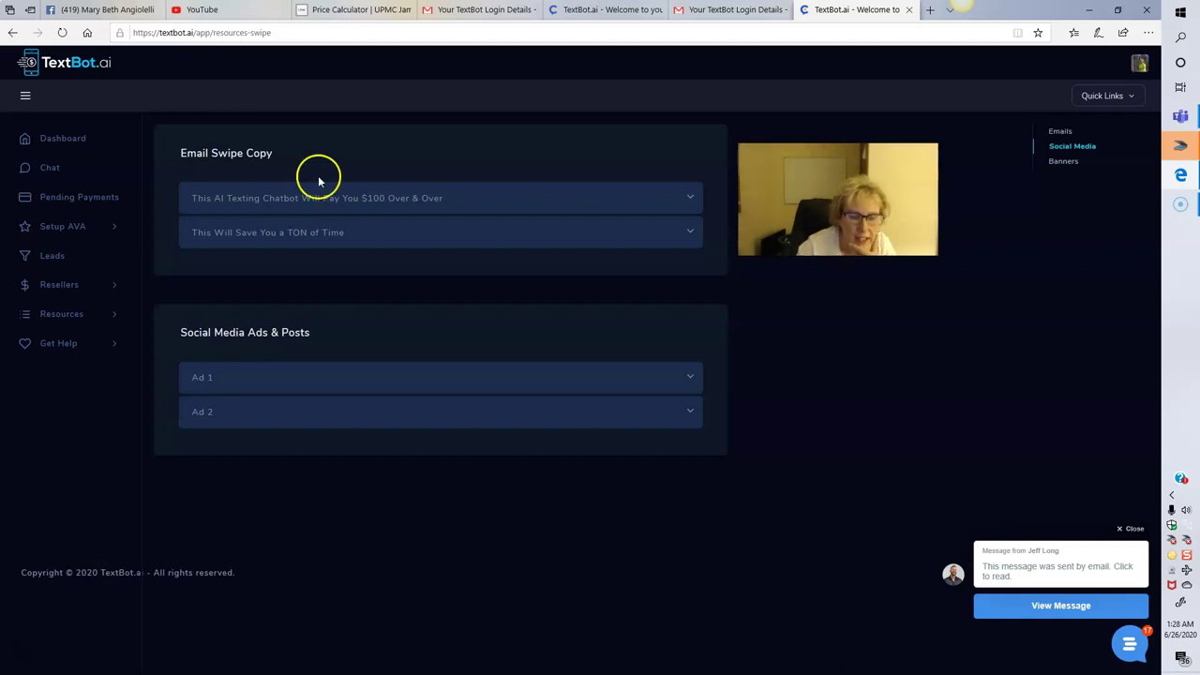
click(393, 232)
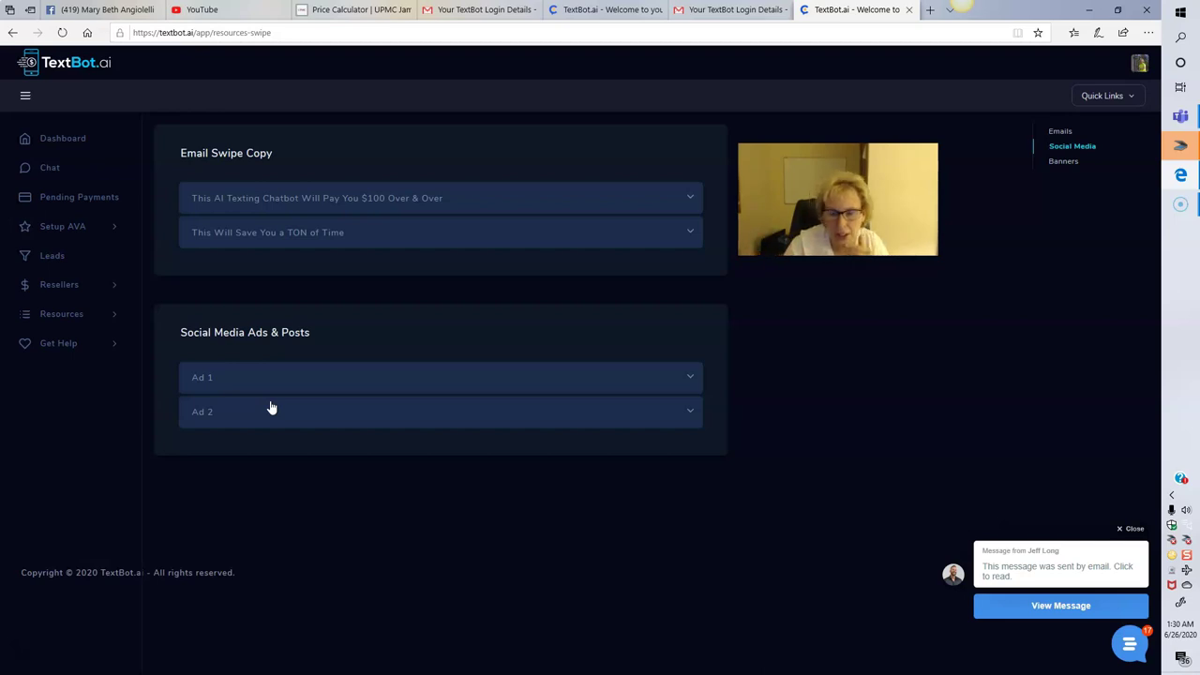
Open the Add Usage purchase page from the Dashboard and examine the Tire Kicker, Builder and Boss usage credit packages.
click(85, 139)
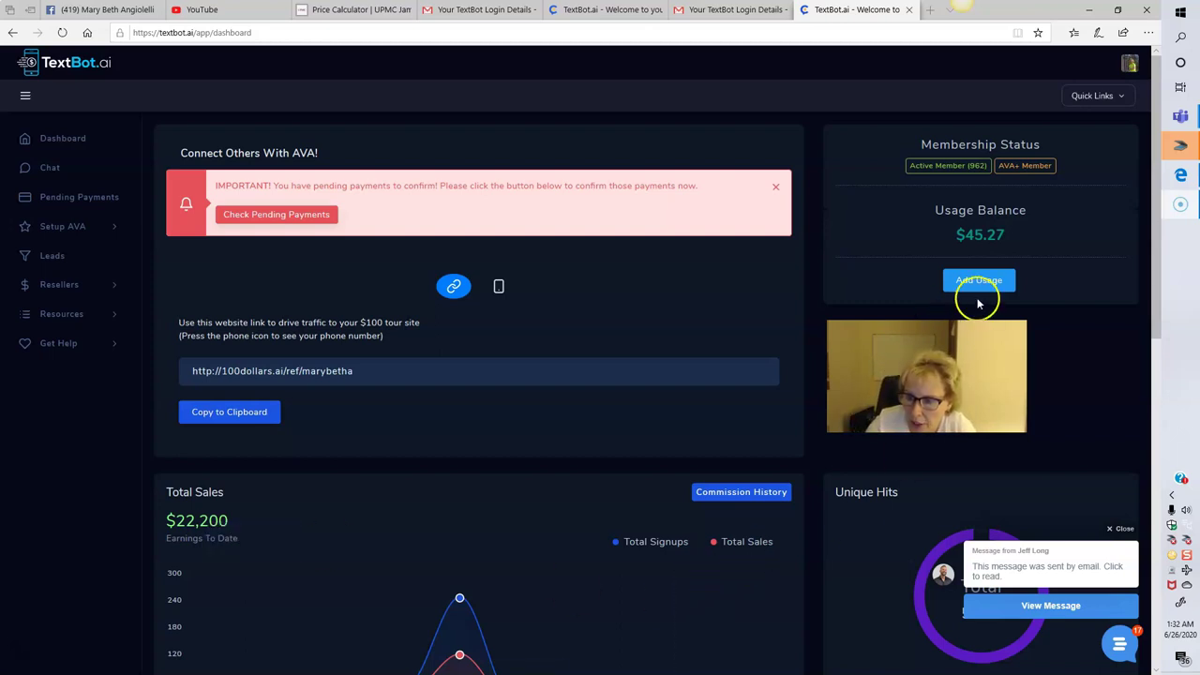
click(955, 281)
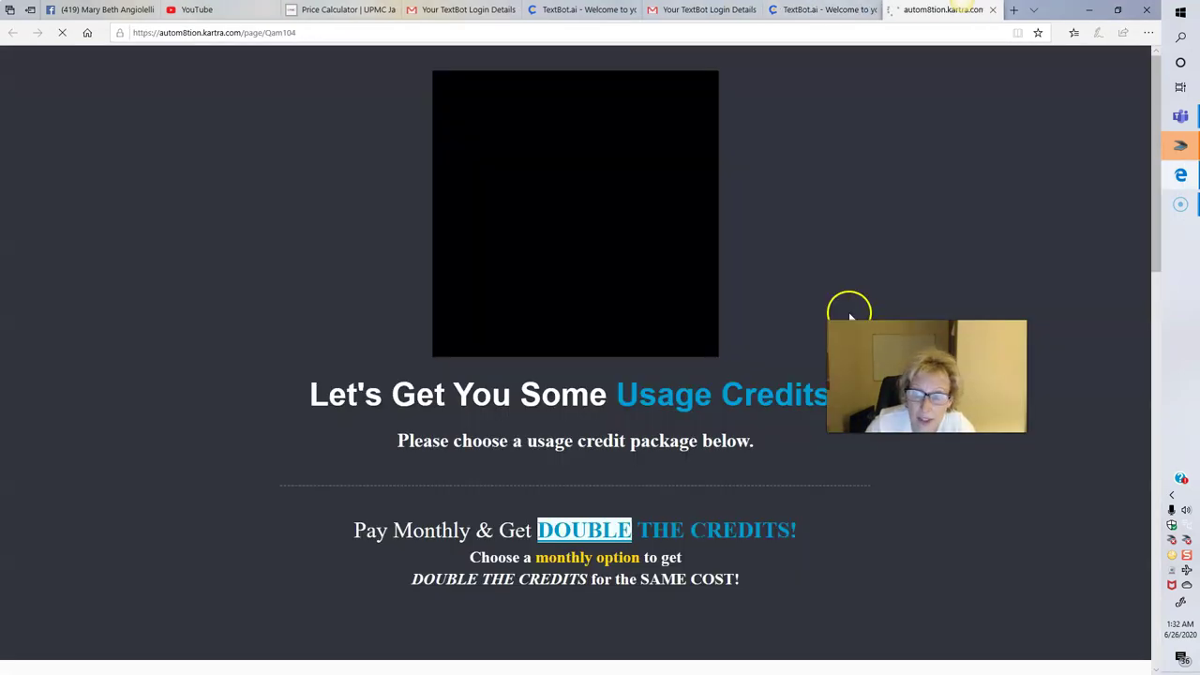
scroll(702, 362, down, 5)
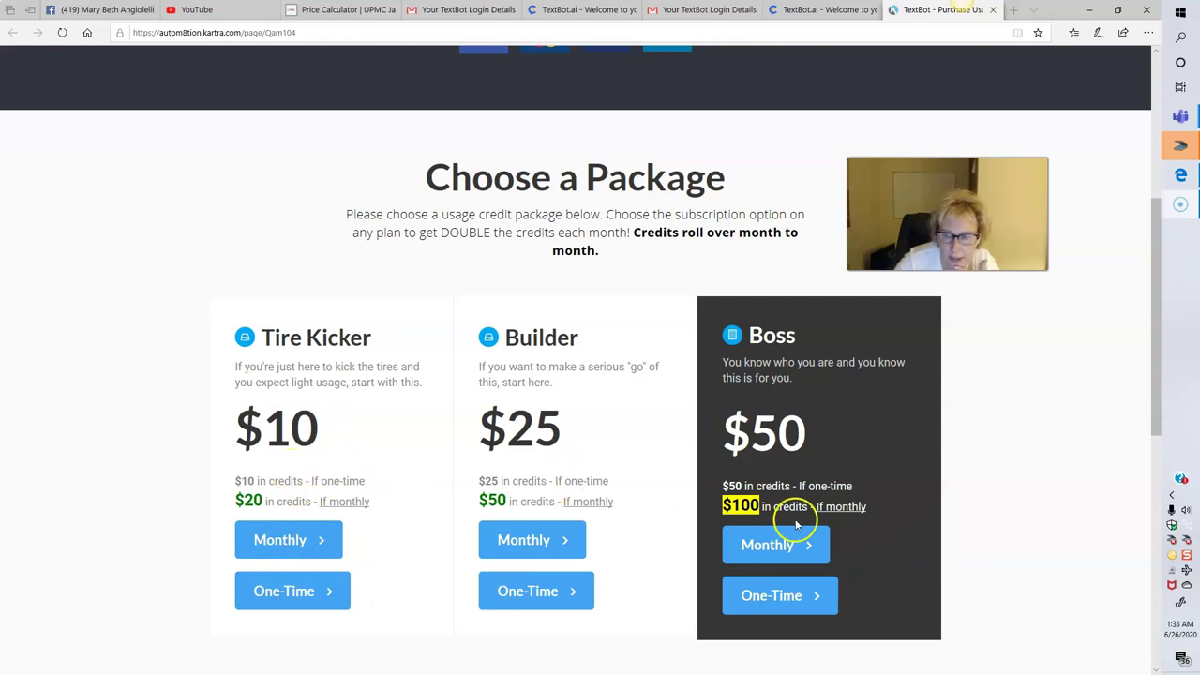
scroll(660, 345, up, 3)
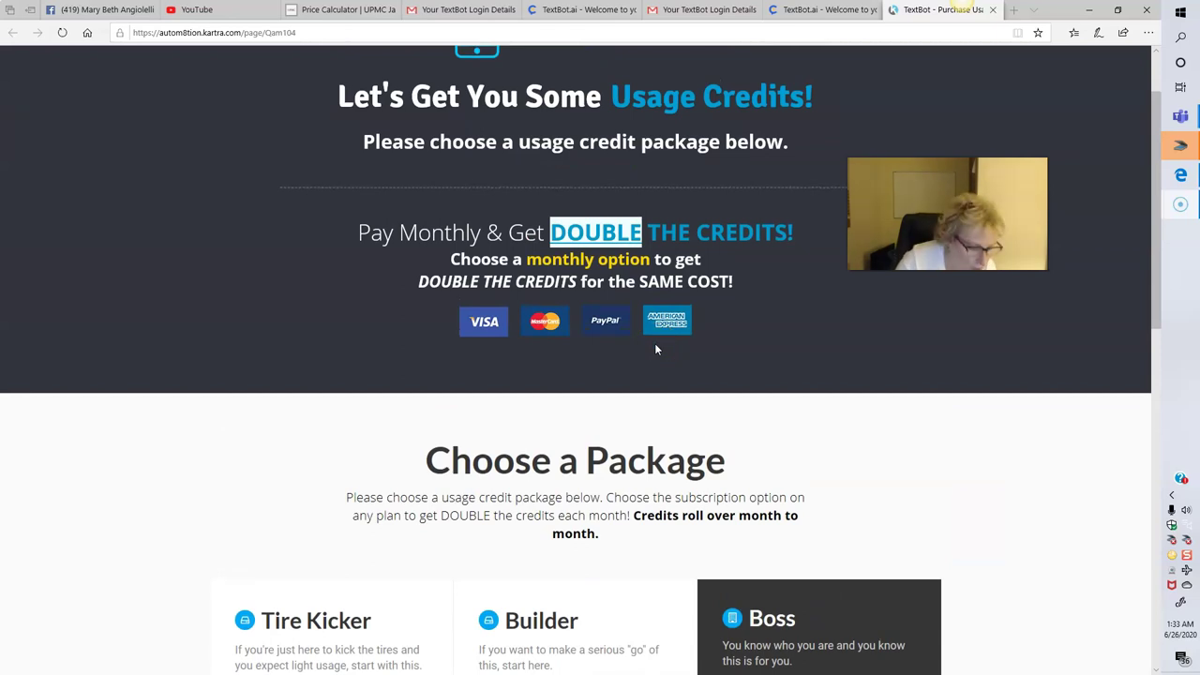
scroll(656, 349, down, 1)
scroll(657, 350, down, 2)
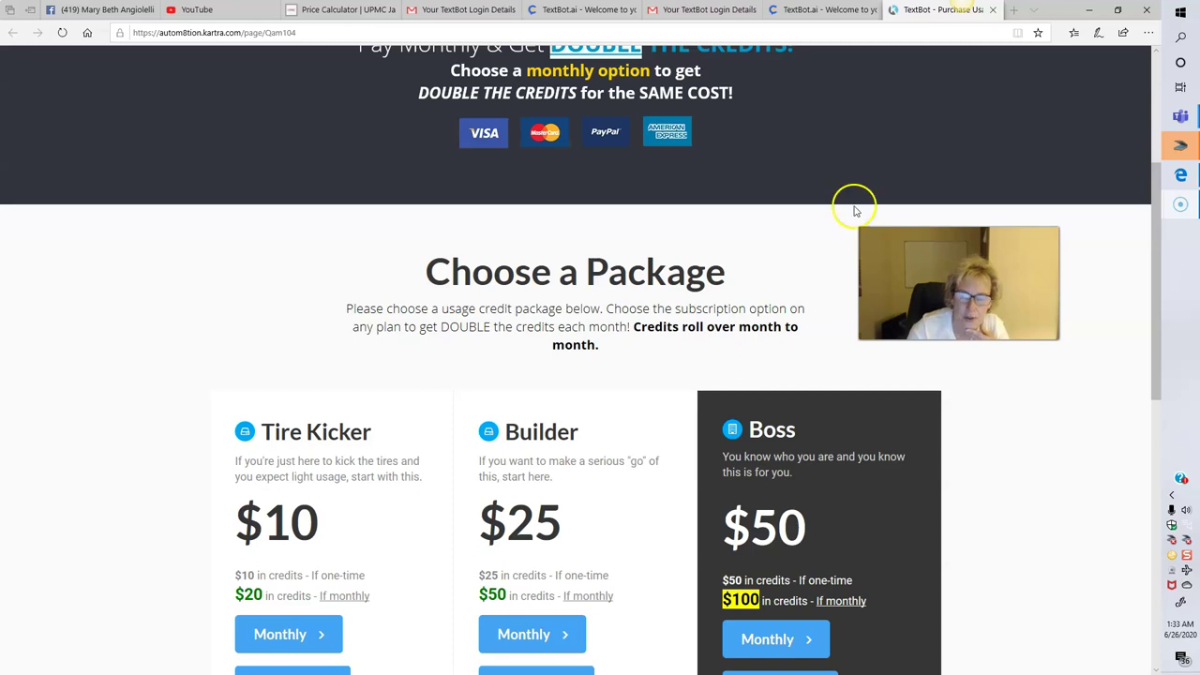
scroll(848, 197, up, 3)
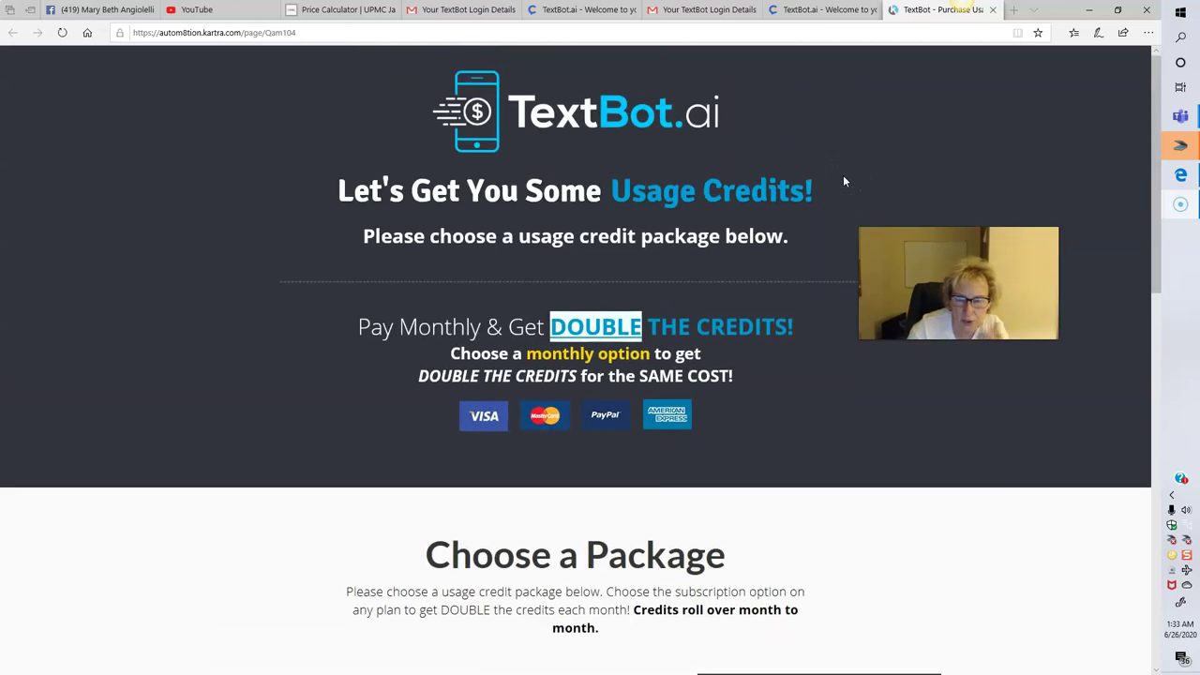
click(720, 472)
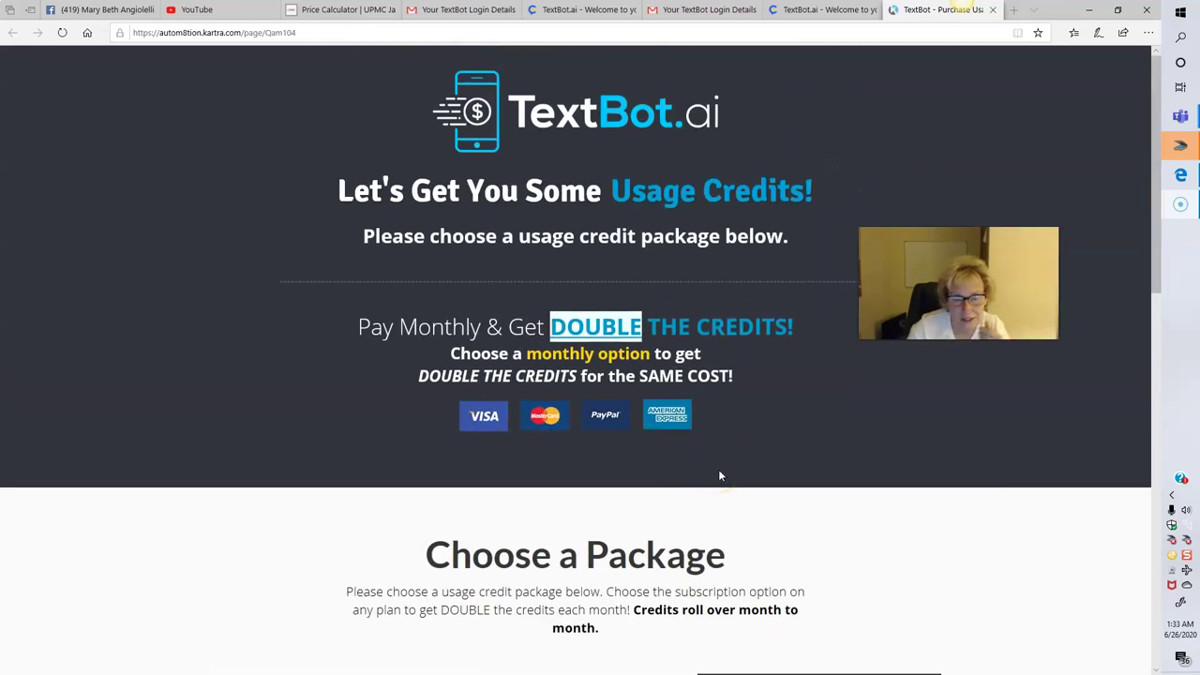